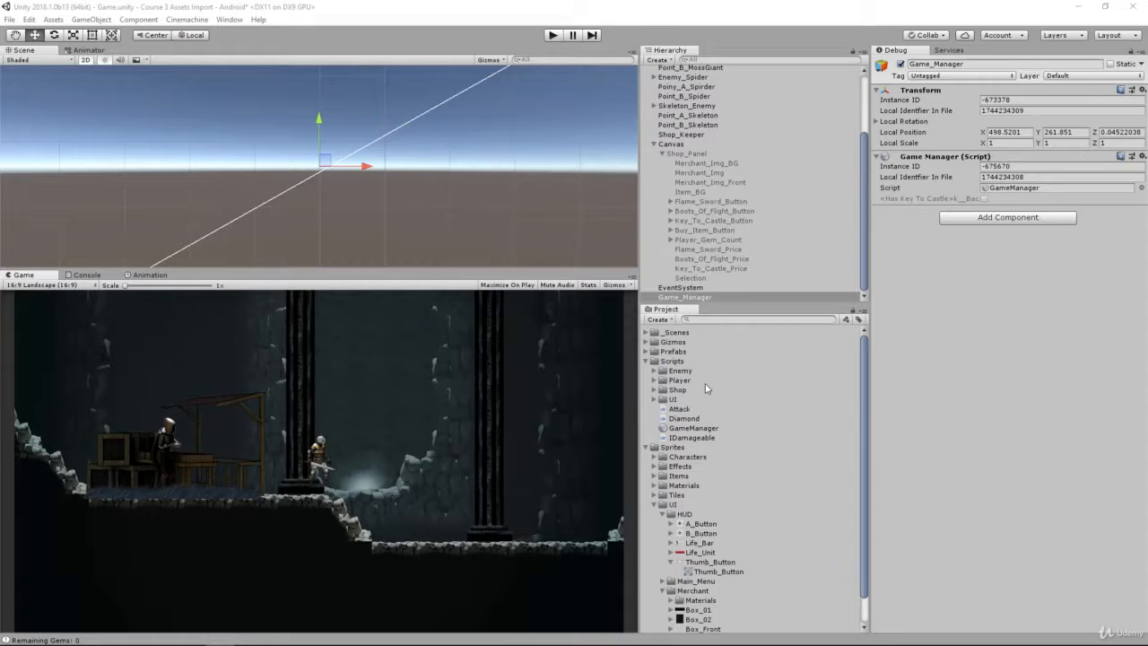
# - Collapse the Scripts and UI folders, expand Prefabs, and select the Diamond prefab to inspect it
pyautogui.doubleClick(676, 361)
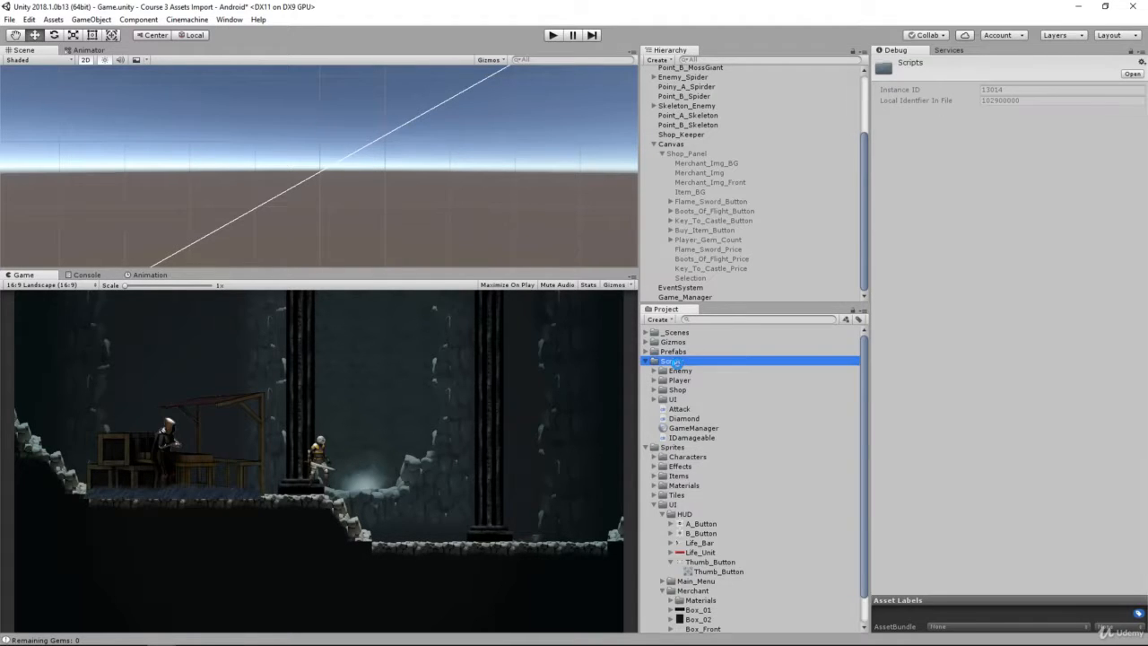
pyautogui.click(675, 427)
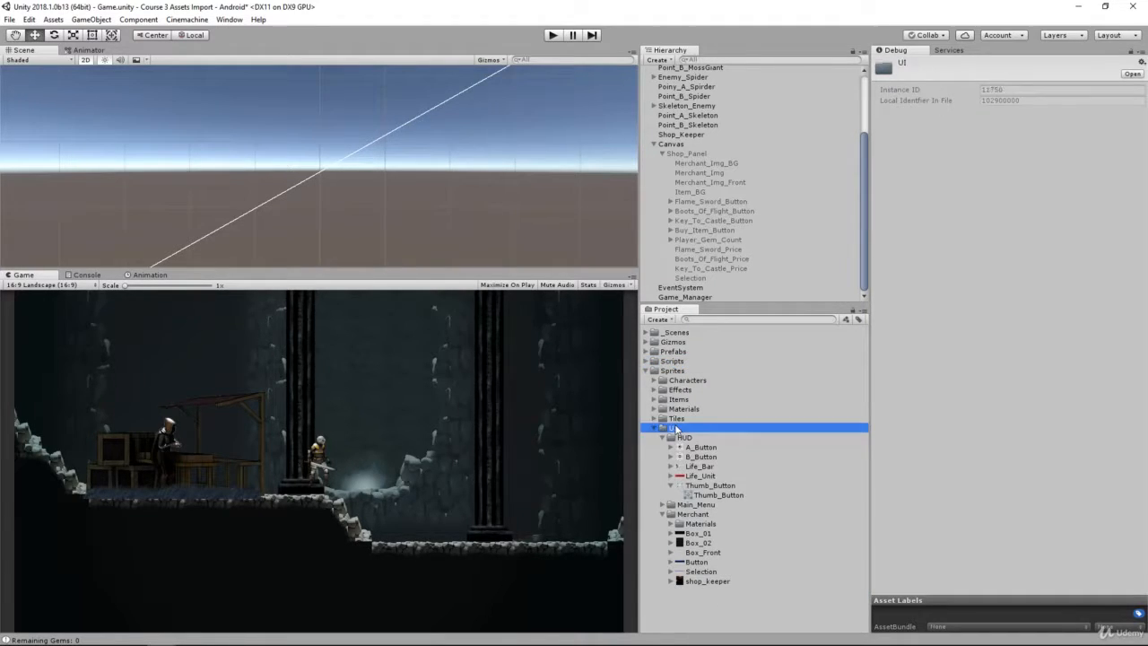
pyautogui.press('Left')
pyautogui.press('Up')
pyautogui.press('Up')
pyautogui.press('Up')
pyautogui.press('Up')
pyautogui.press('Up')
pyautogui.press('Up')
pyautogui.press('Up')
pyautogui.press('Up')
pyautogui.press('Right')
pyautogui.press('Down')
pyautogui.press('Down')
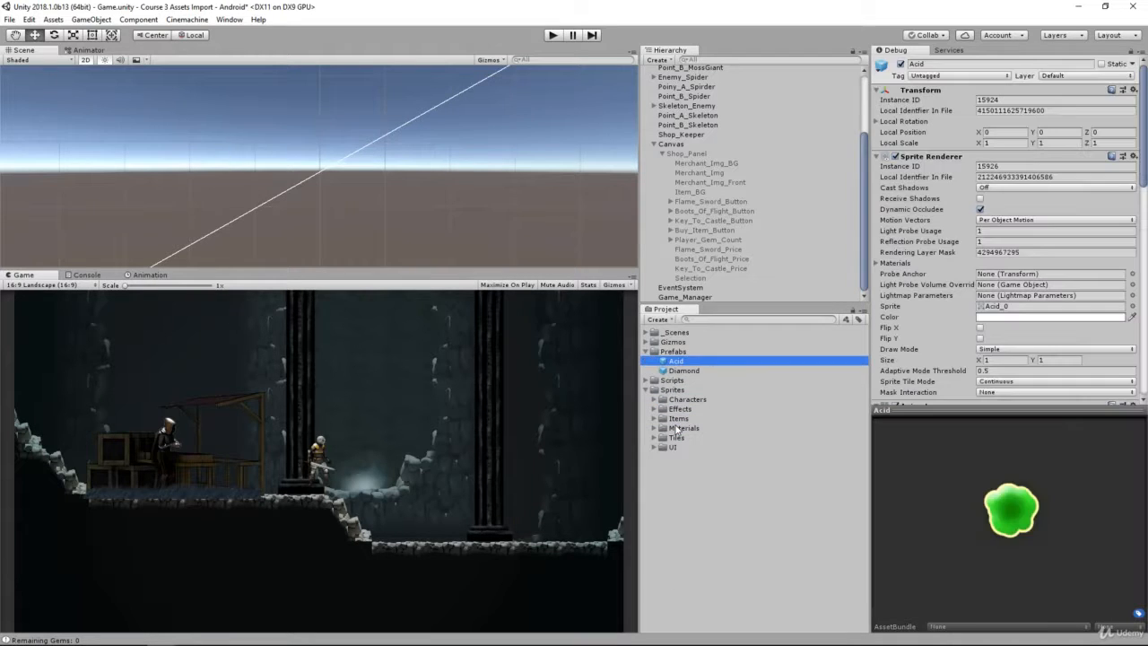
pyautogui.scroll(-6, 324, 190)
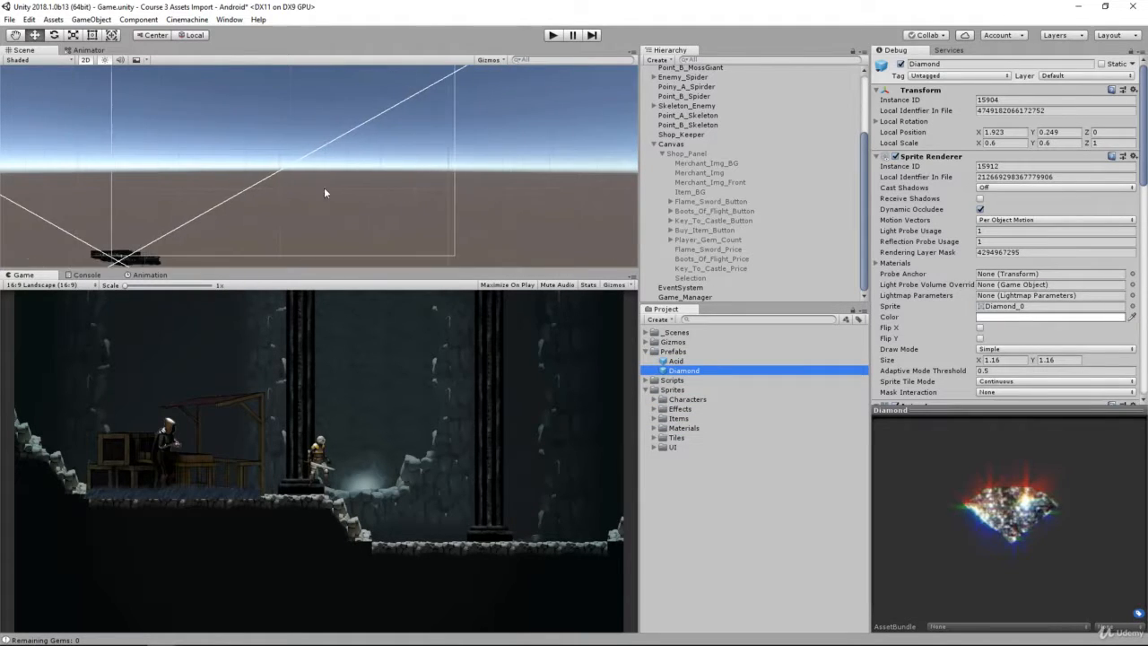
# - Examine the level layout in the Scene view, closing in on the cavern platforms around the waterfalls
pyautogui.scroll(4, 350, 190)
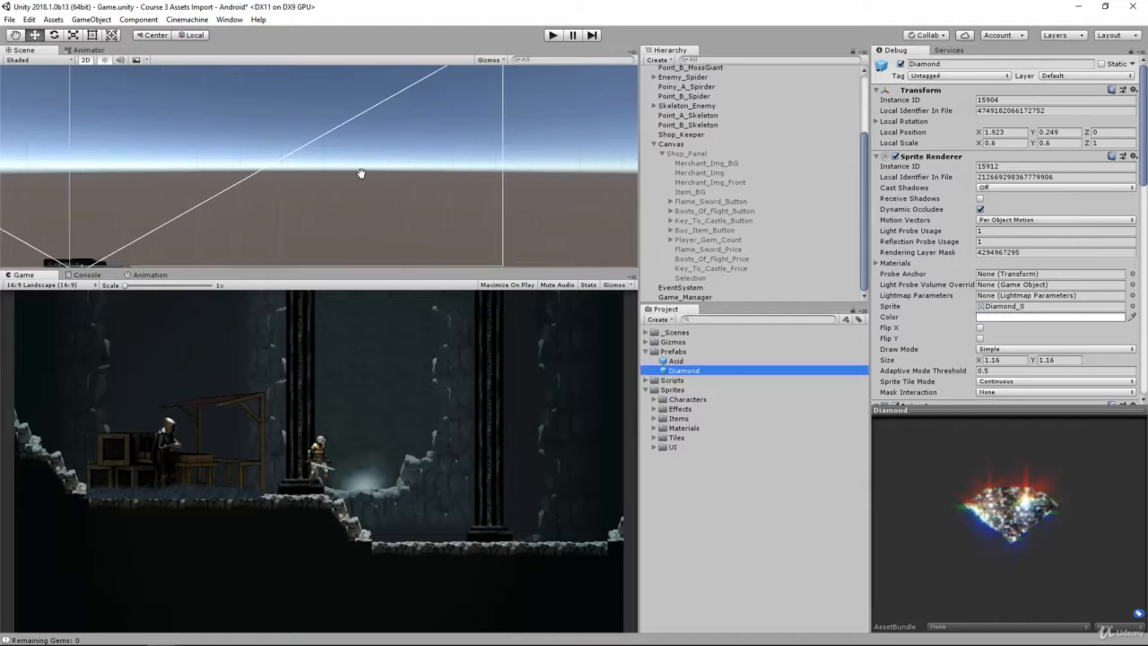
pyautogui.moveTo(362, 174); pyautogui.dragTo(556, 113, button='middle')
pyautogui.scroll(3, 350, 235)
pyautogui.scroll(4, 348, 235)
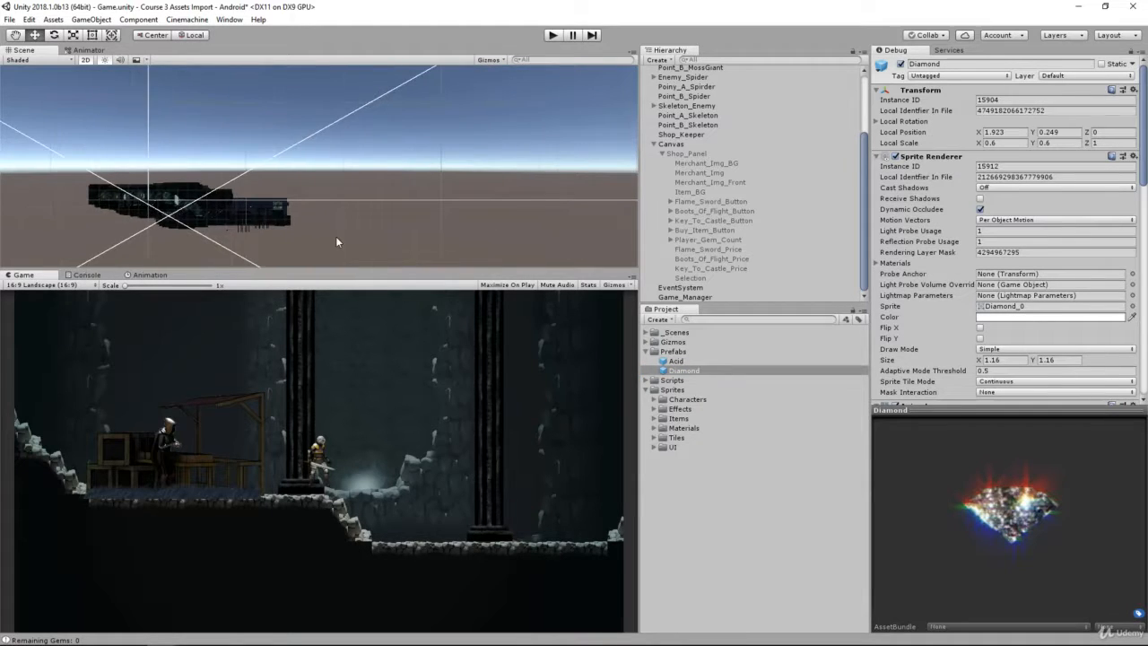
pyautogui.moveTo(309, 214); pyautogui.dragTo(568, 200, button='middle')
pyautogui.scroll(2, 540, 200)
pyautogui.scroll(2, 538, 196)
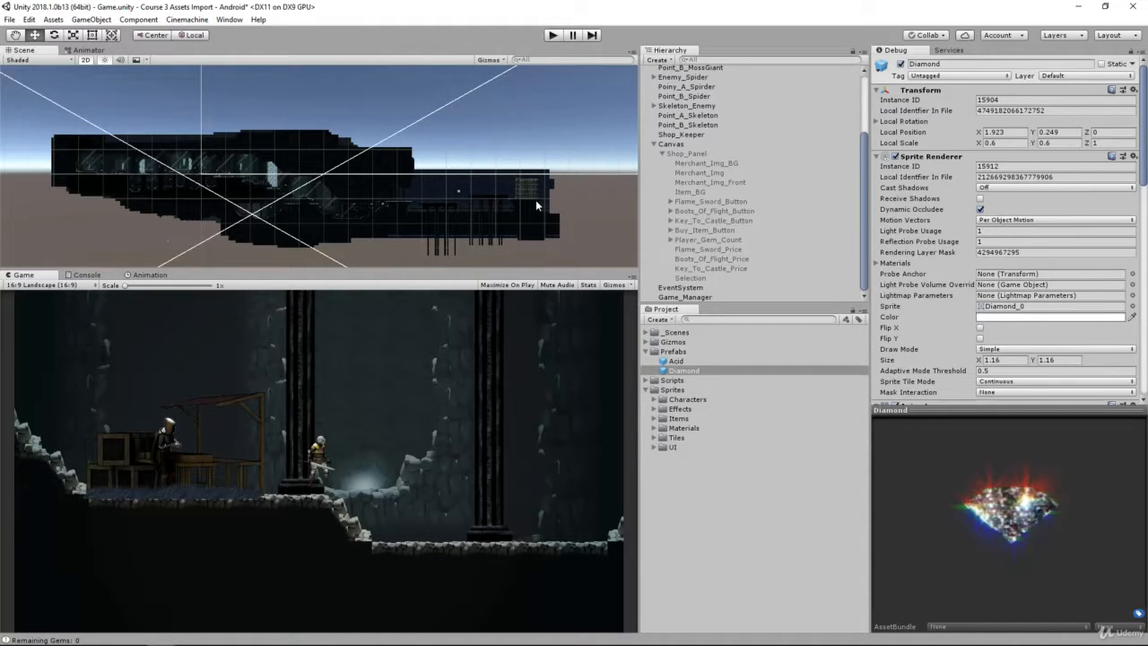
pyautogui.scroll(3, 359, 320)
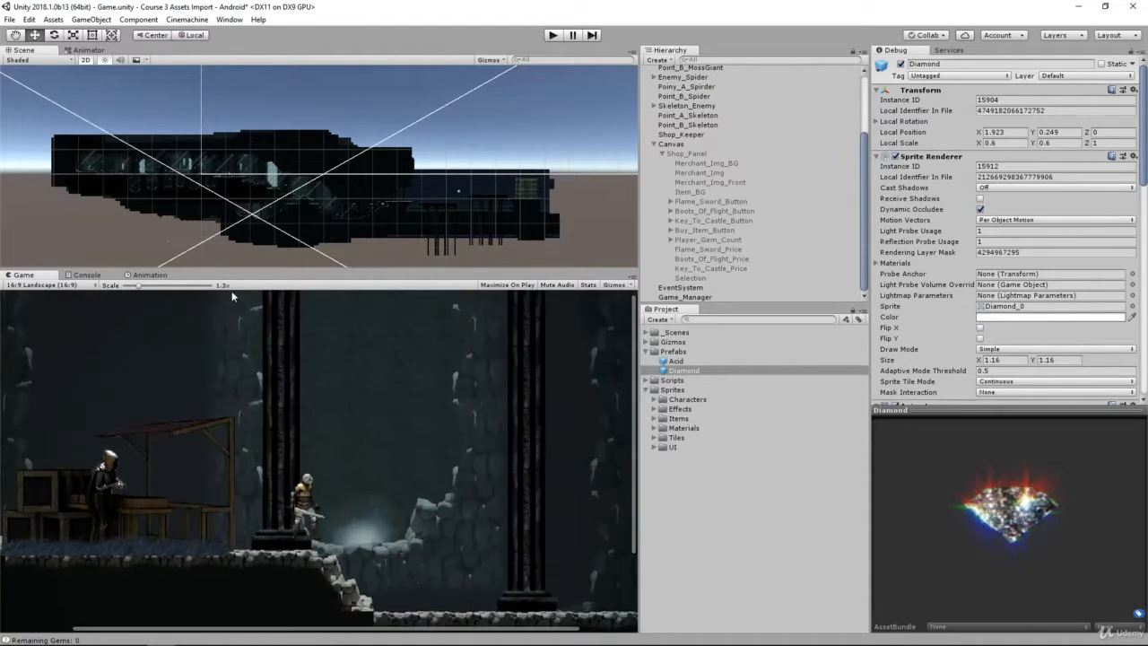
pyautogui.scroll(5, 256, 220)
pyautogui.moveTo(289, 215); pyautogui.dragTo(373, 254, button='middle')
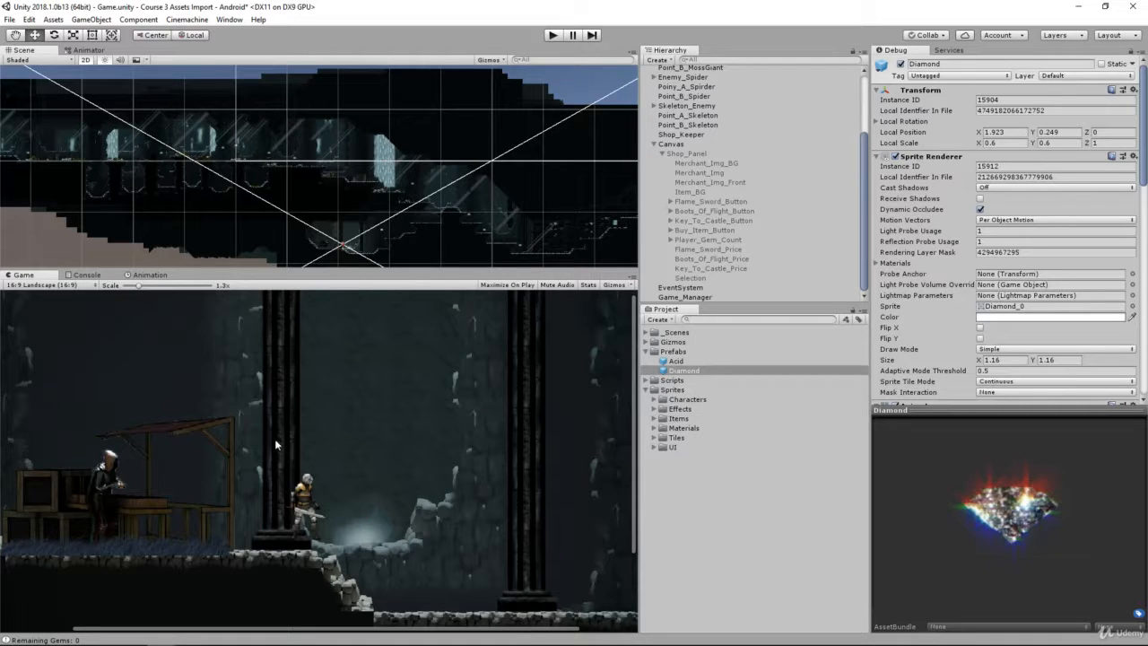
pyautogui.scroll(-3, 241, 215)
pyautogui.scroll(4, 192, 211)
pyautogui.moveTo(193, 211); pyautogui.dragTo(305, 260, button='middle')
pyautogui.scroll(3, 284, 227)
pyautogui.scroll(5, 311, 216)
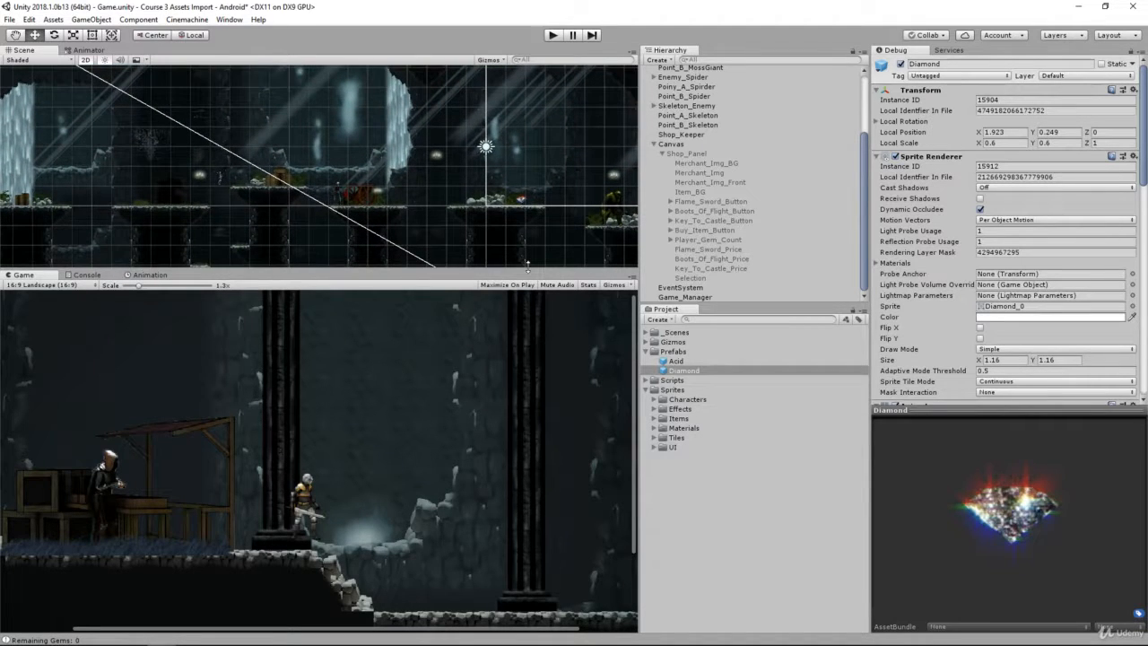
# - Create a Prefab Brush asset in the Tiles folder and name it Diamond_Brush
pyautogui.doubleClick(672, 436)
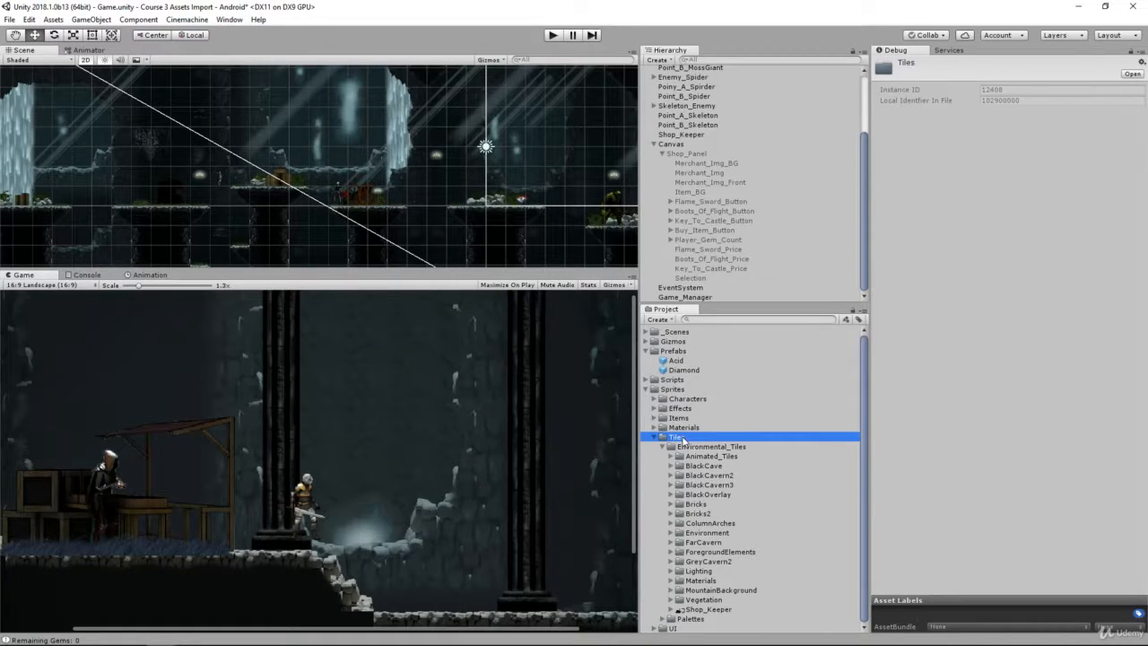
pyautogui.rightClick(681, 439)
pyautogui.click(668, 444)
pyautogui.rightClick(668, 443)
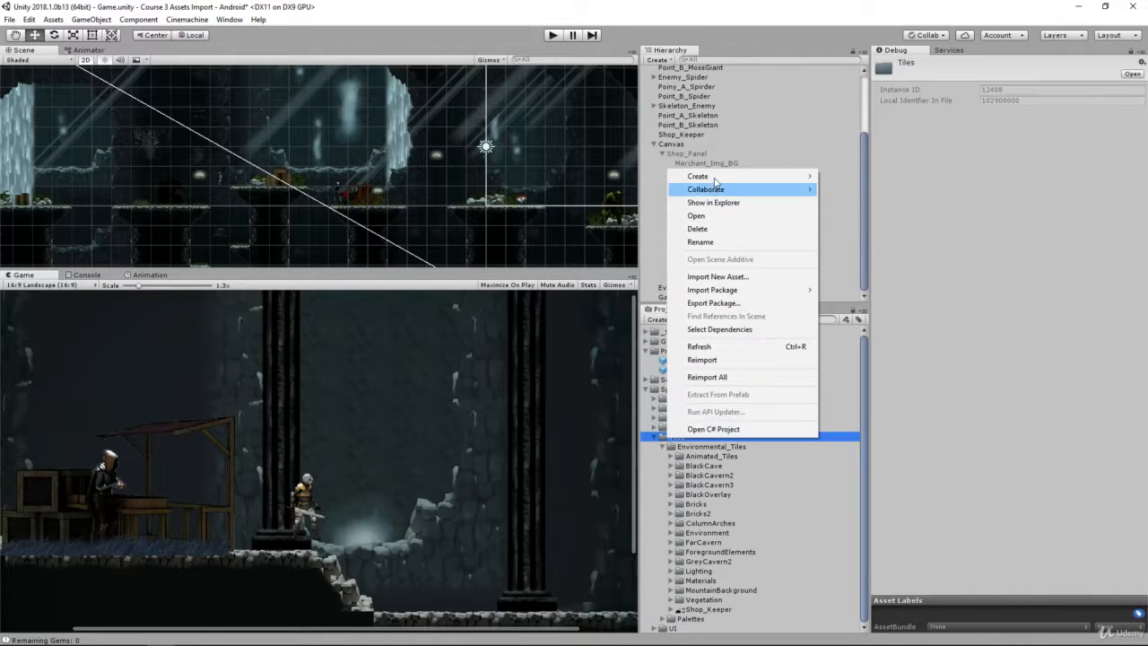
pyautogui.moveTo(717, 179)
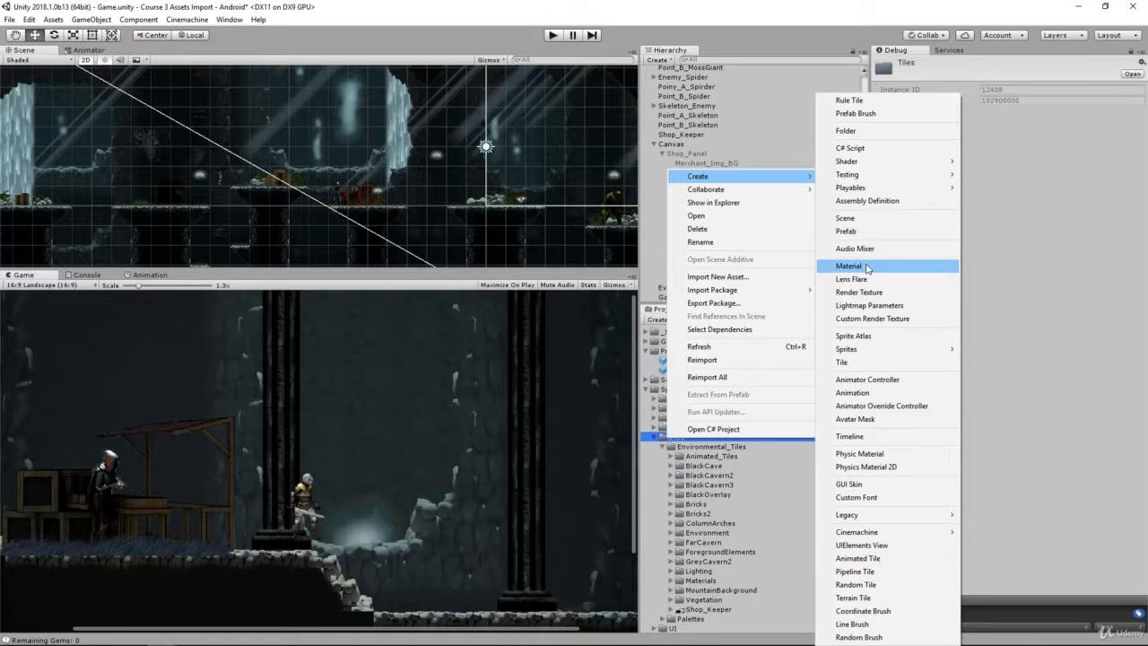
pyautogui.click(857, 113)
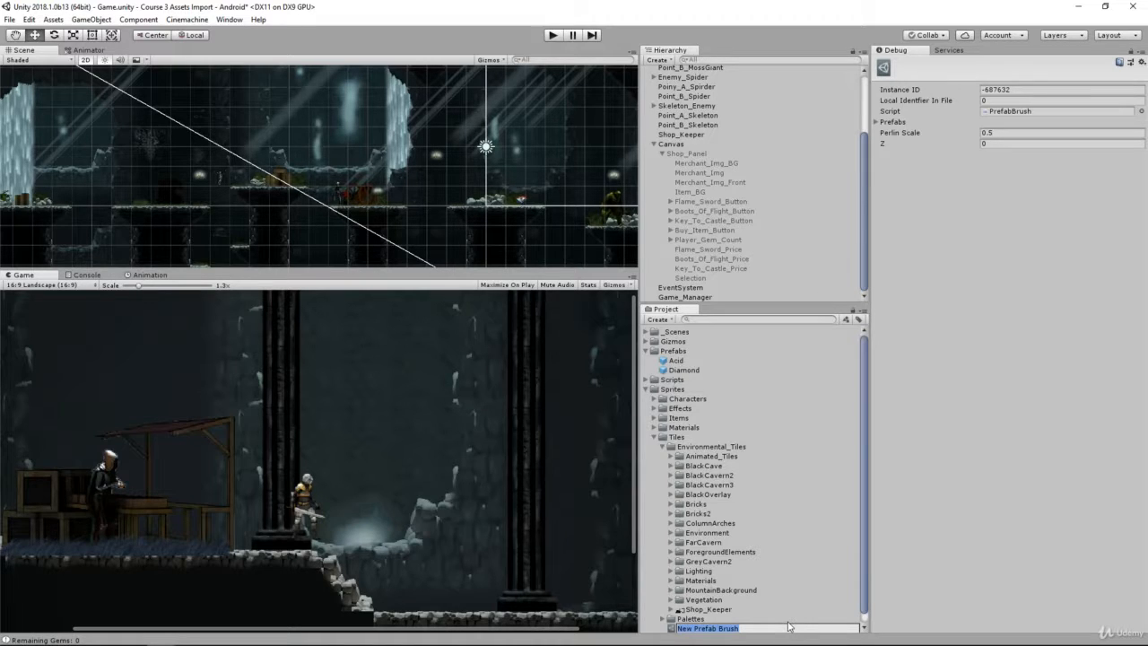
pyautogui.write('Diamond_')
pyautogui.press('Return')
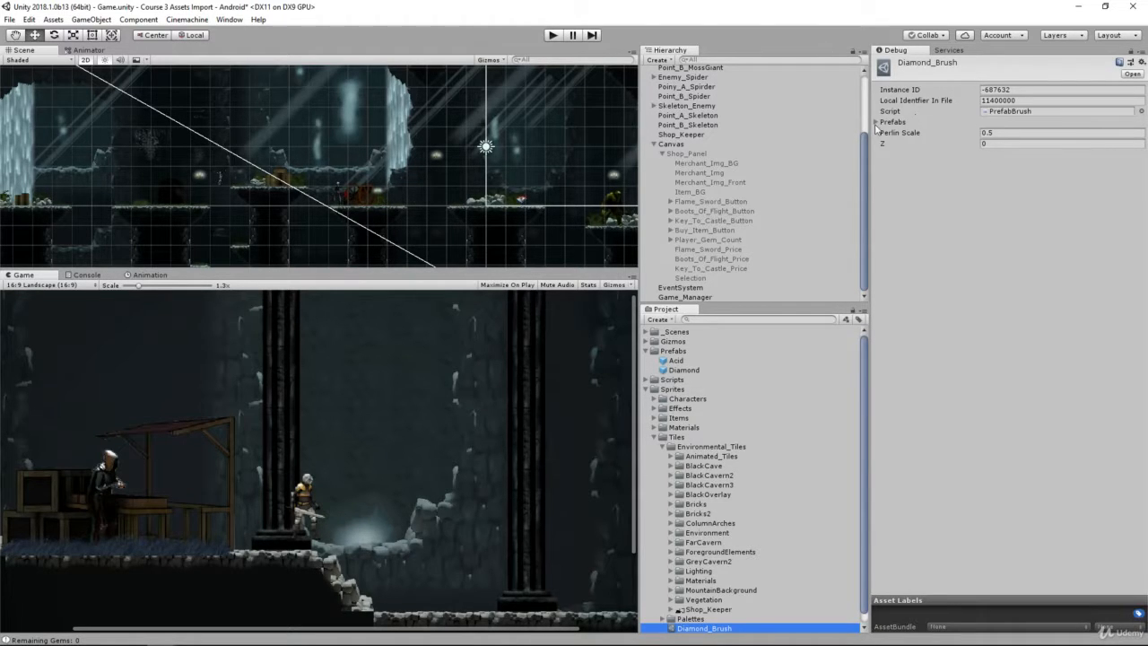
# - Set Diamond_Brush's Prefabs size to 1 and assign the Diamond prefab to Element 0
pyautogui.click(876, 126)
pyautogui.click(993, 134)
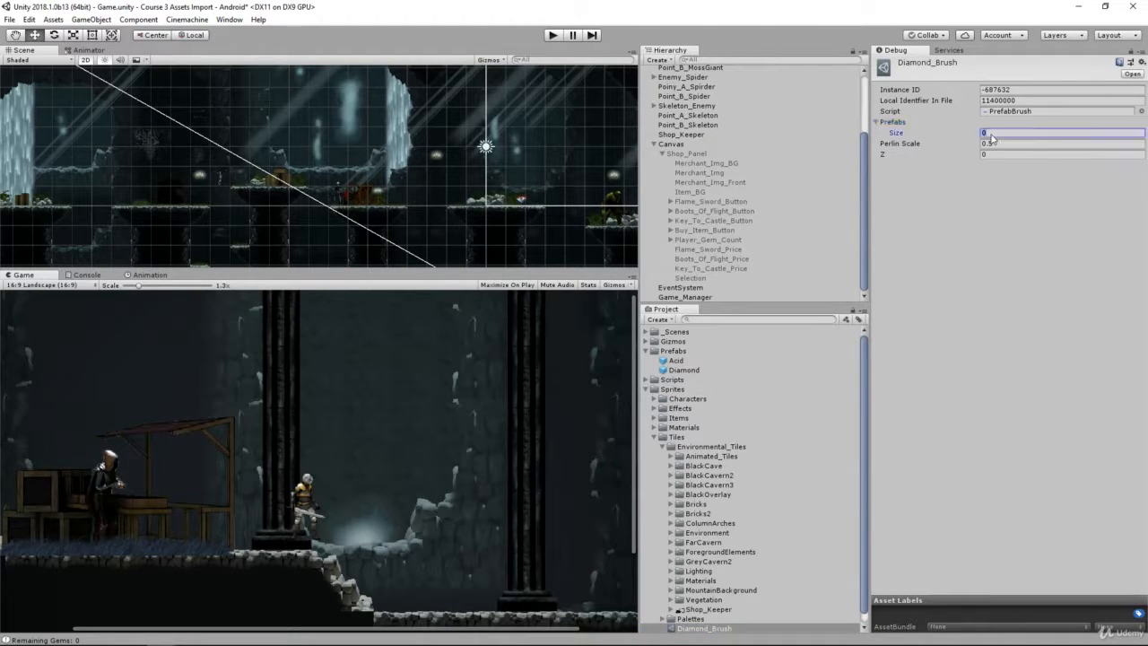
pyautogui.write('1')
pyautogui.press('Return')
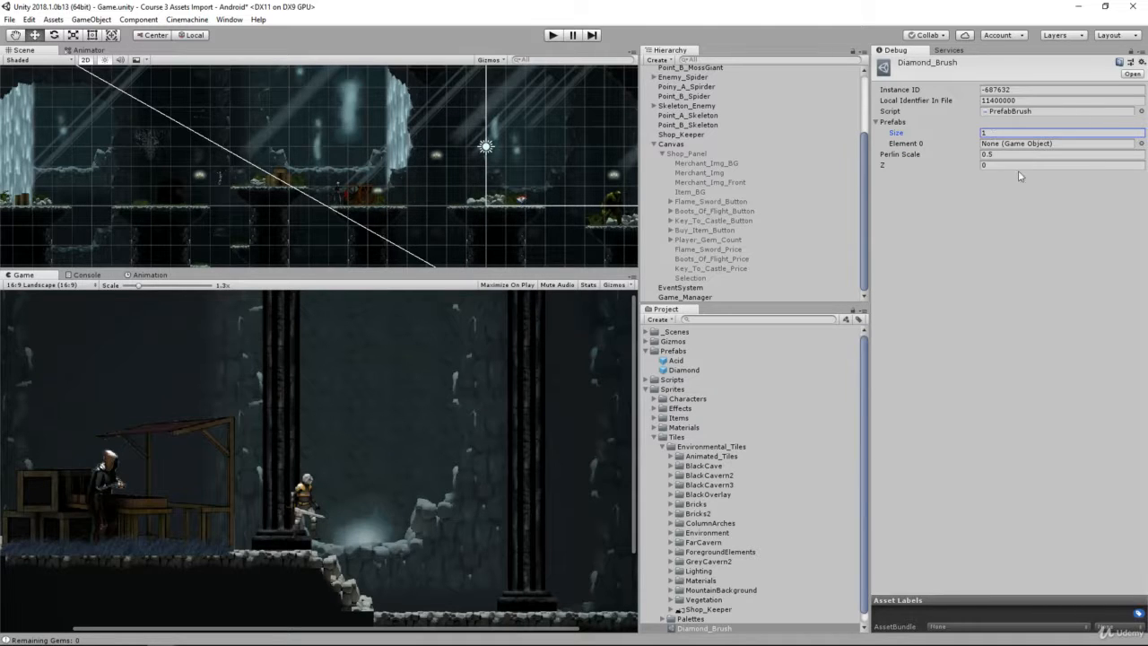
pyautogui.moveTo(679, 371); pyautogui.dragTo(994, 148)
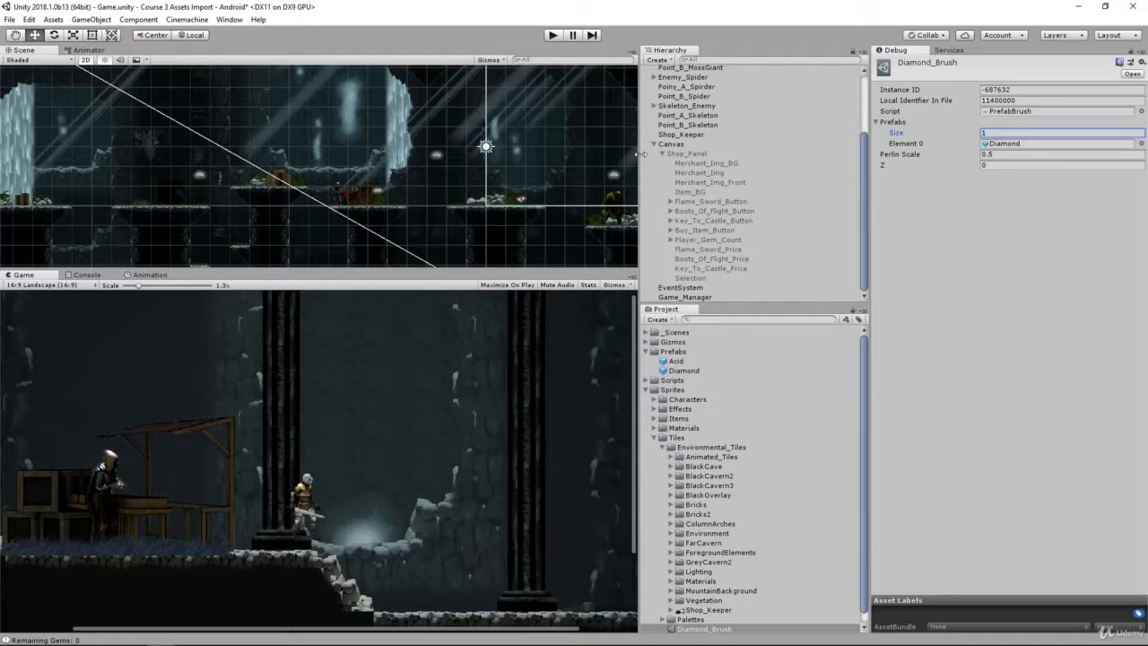
# - Open the Tile Palette and dock it beside the Scene view
pyautogui.scroll(5, 733, 145)
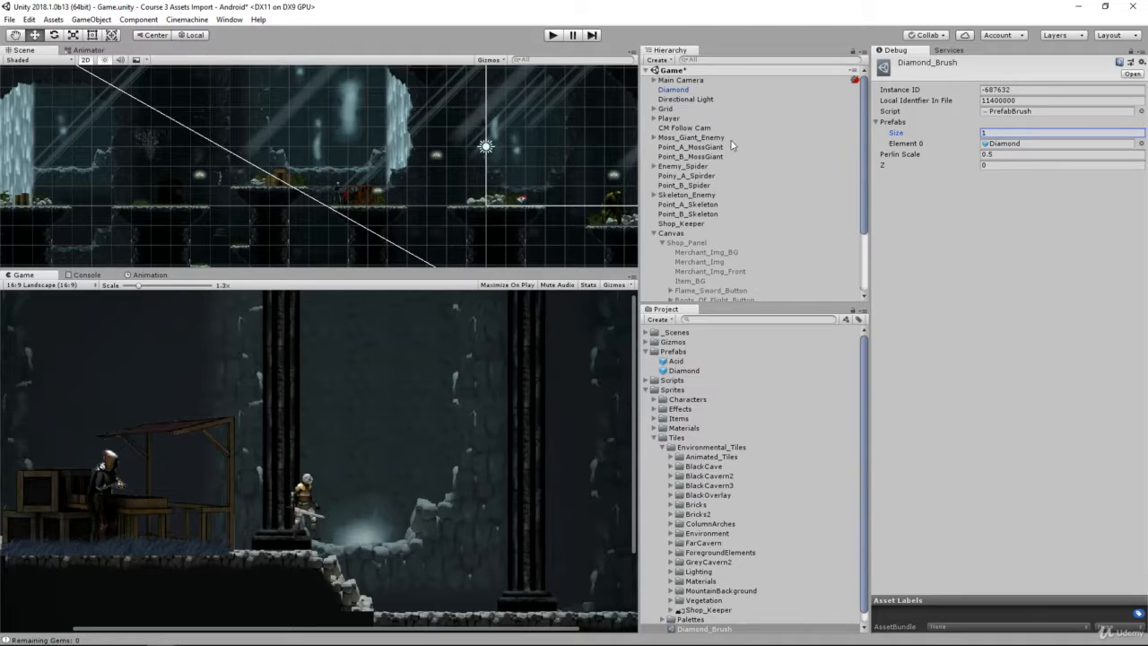
pyautogui.click(224, 19)
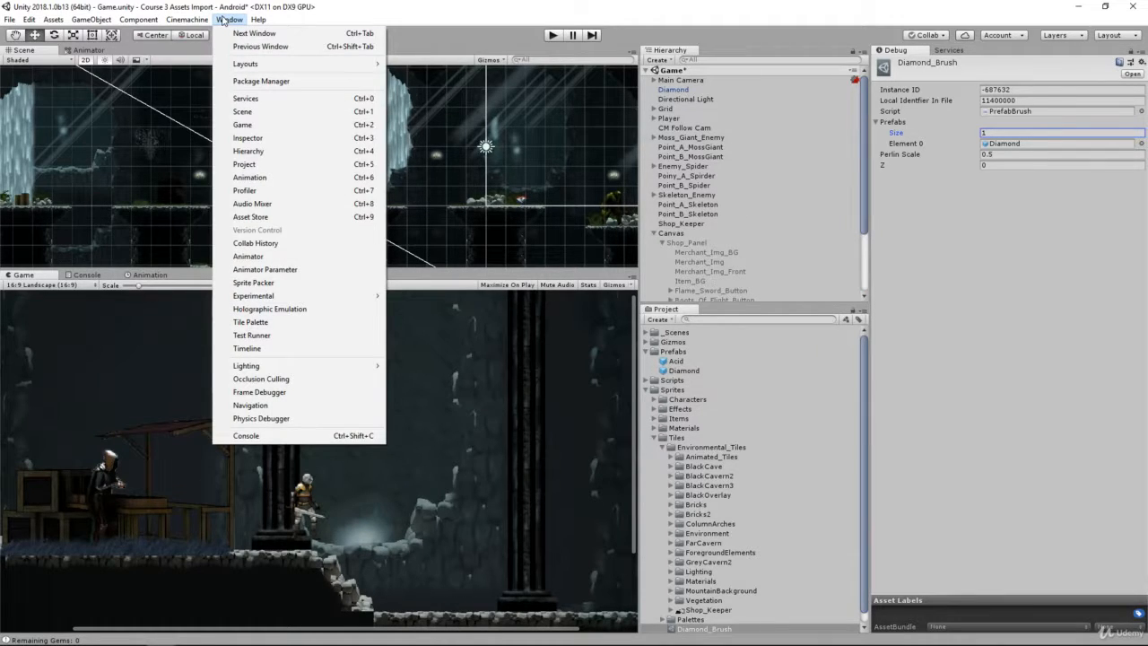
pyautogui.click(250, 322)
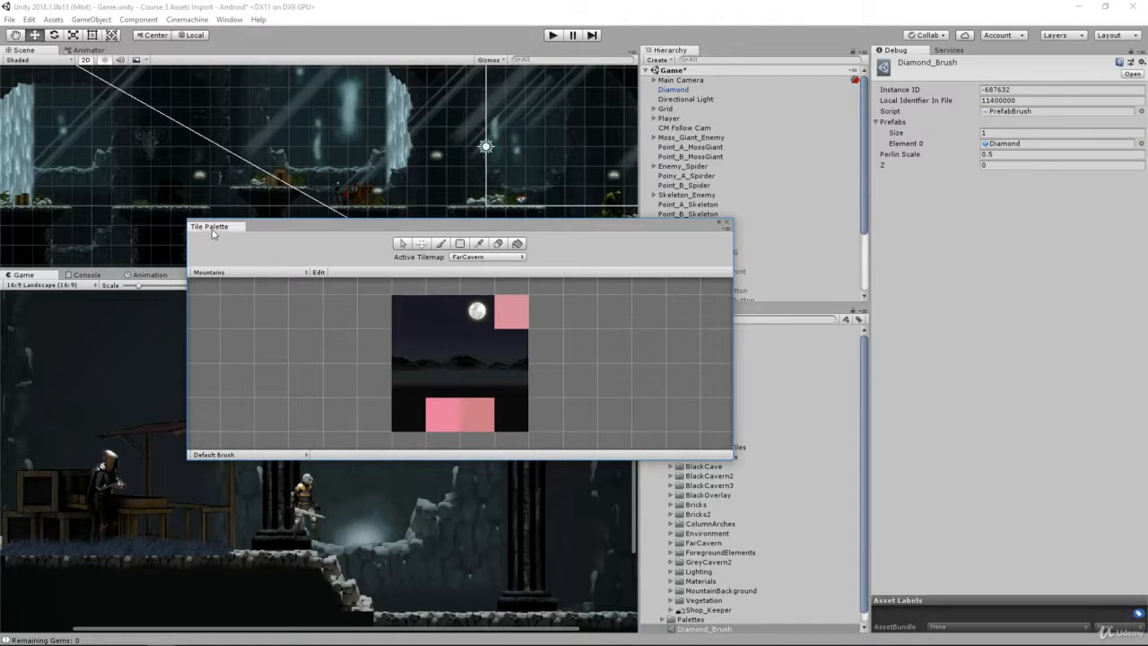
pyautogui.moveTo(212, 233); pyautogui.dragTo(40, 108)
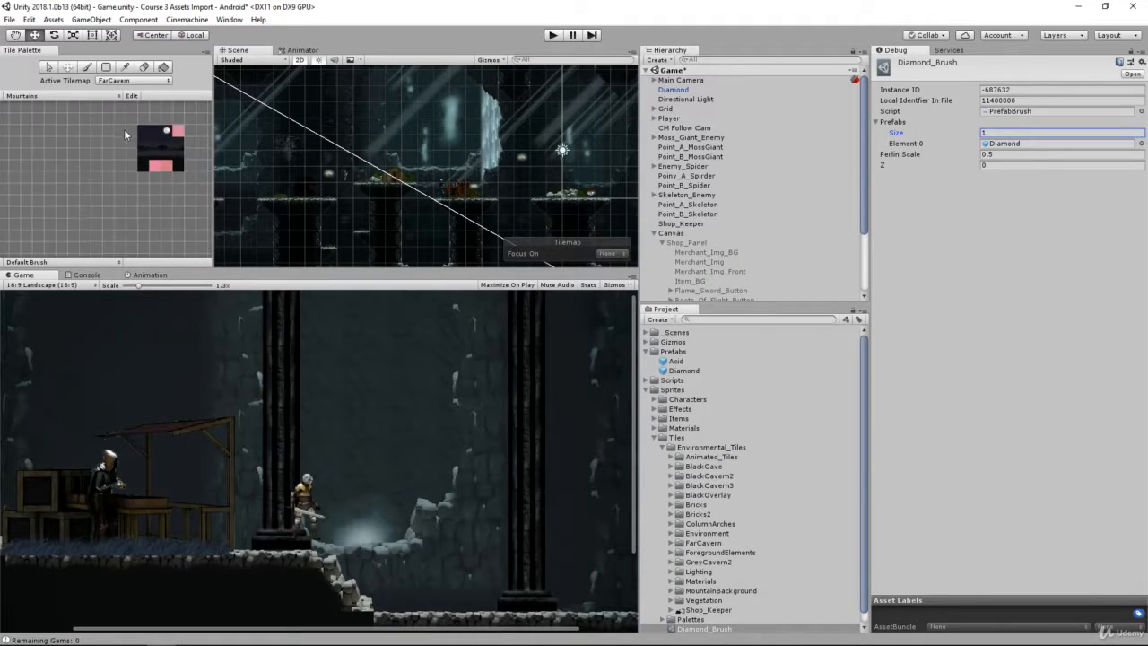
# - Make Diamond_Brush the active brush in the Tile Palette
pyautogui.scroll(2, 124, 131)
pyautogui.click(70, 262)
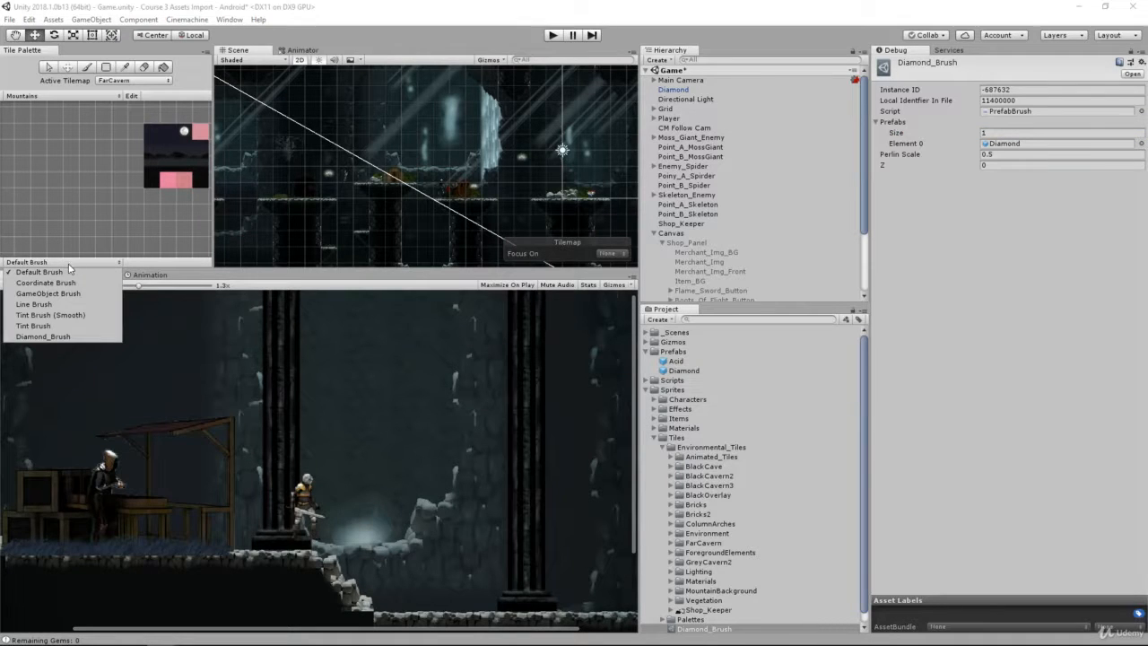
pyautogui.click(53, 338)
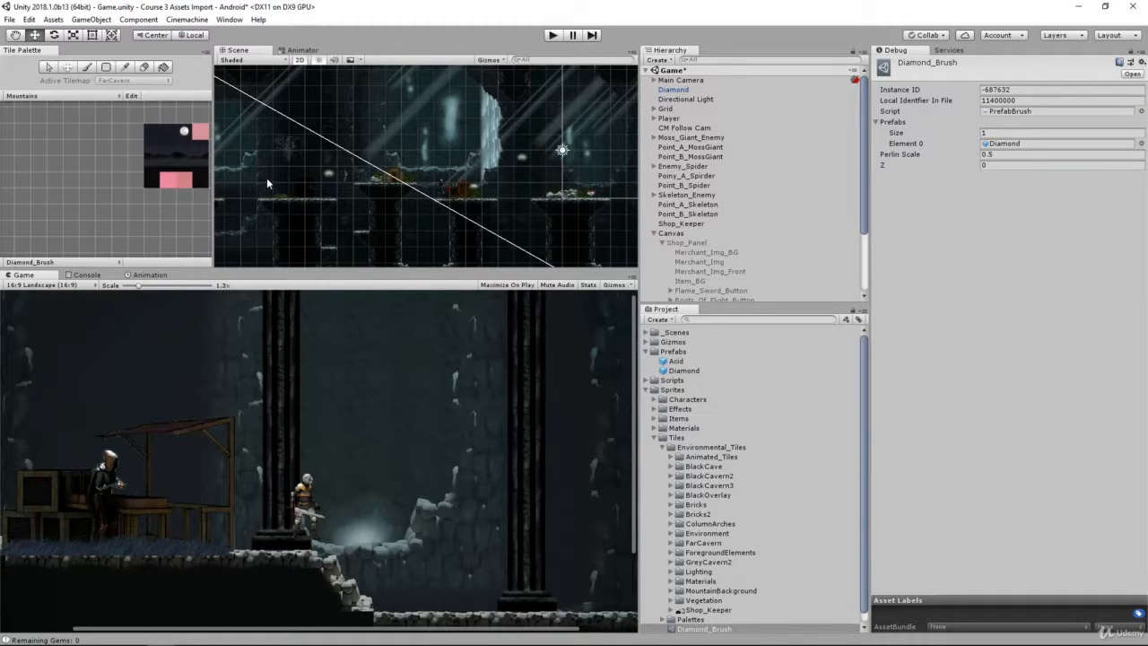
# - With the paint tool, place three diamonds on the ledge with the dark cave opening and five on the neighbouring raised ledge
pyautogui.scroll(12, 308, 199)
pyautogui.scroll(-3, 308, 199)
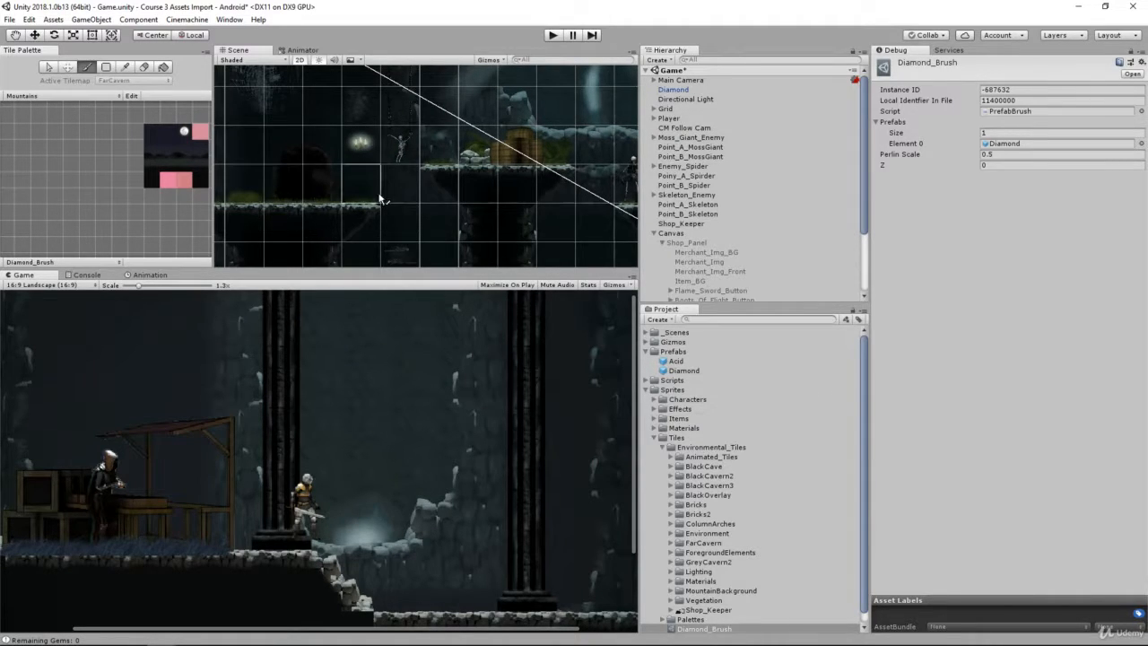
pyautogui.scroll(-3, 379, 192)
pyautogui.scroll(2, 124, 156)
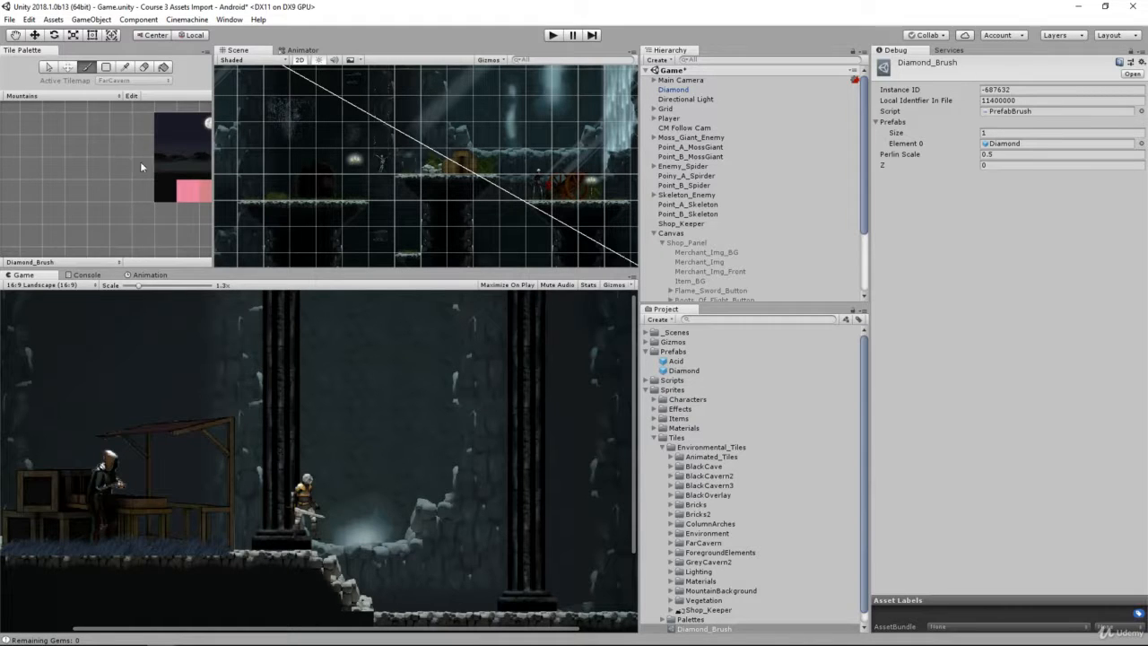
pyautogui.scroll(-1, 171, 175)
pyautogui.moveTo(302, 192); pyautogui.dragTo(326, 194)
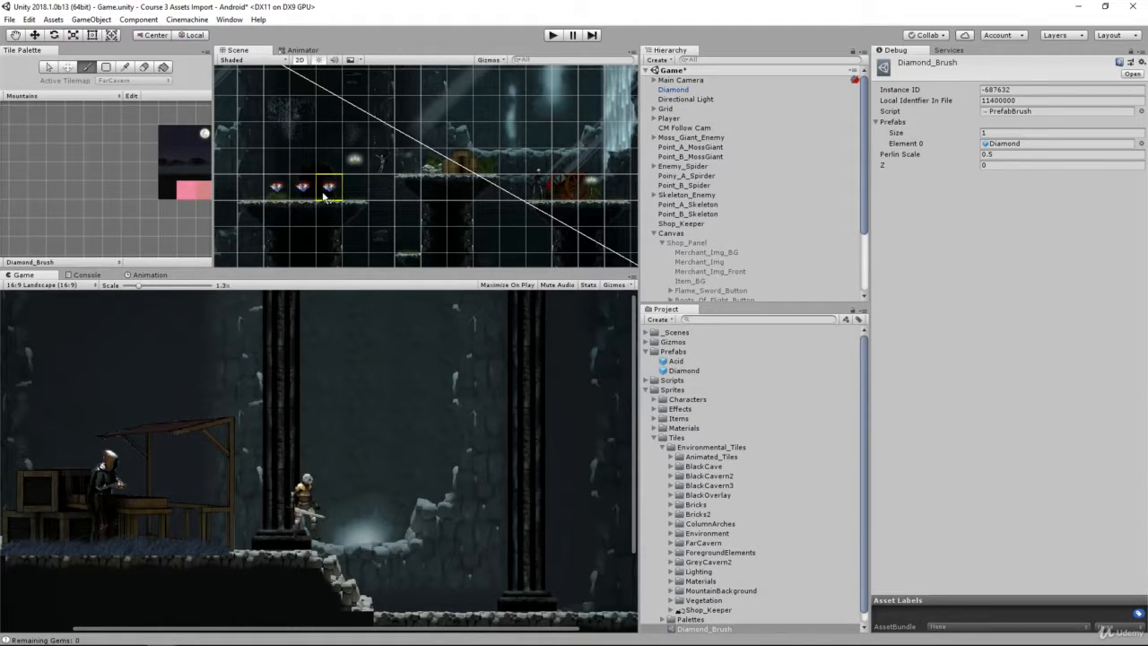
pyautogui.moveTo(408, 167); pyautogui.dragTo(511, 161)
# - Paint three diamonds on the rocky ledge past the waterfall and five along the next lower ledge beside the Moss Giant
pyautogui.scroll(-4, 312, 218)
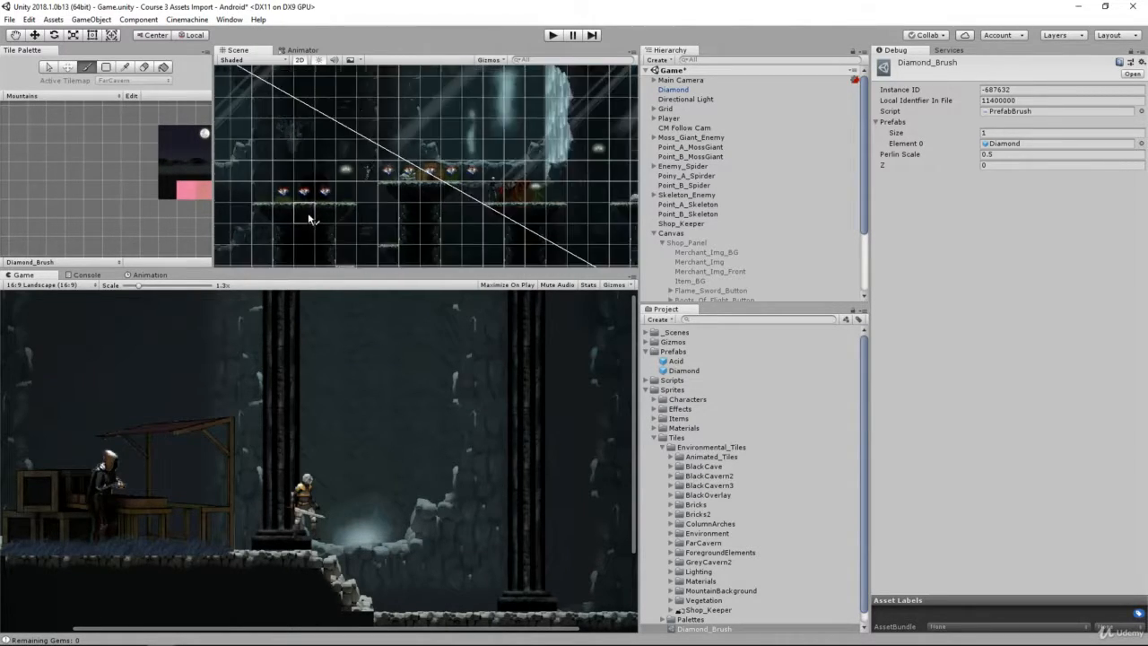
pyautogui.moveTo(510, 193); pyautogui.dragTo(267, 148, button='middle')
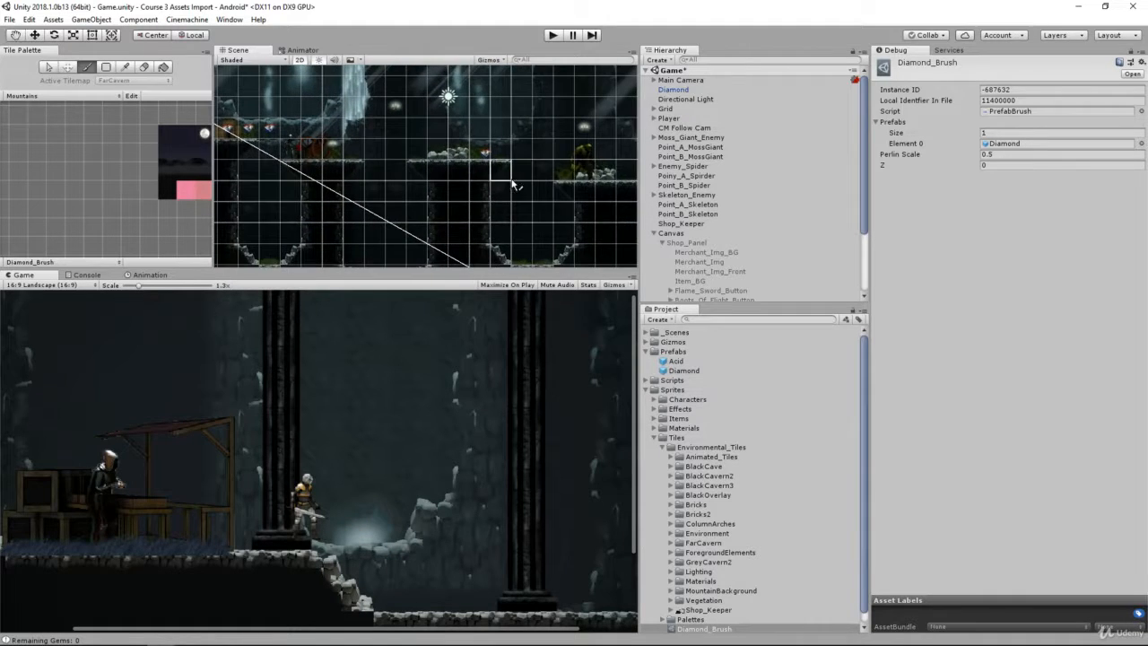
pyautogui.scroll(5, 517, 180)
pyautogui.moveTo(388, 152); pyautogui.dragTo(450, 154)
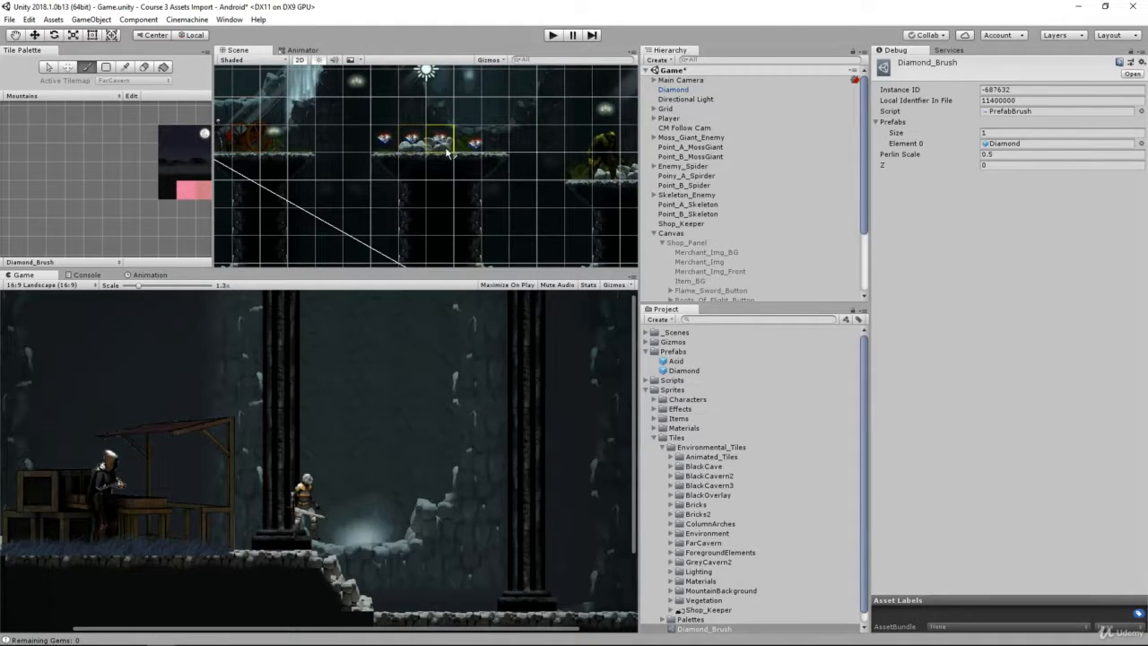
pyautogui.moveTo(589, 183); pyautogui.dragTo(403, 173, button='middle')
pyautogui.moveTo(499, 175); pyautogui.dragTo(584, 180)
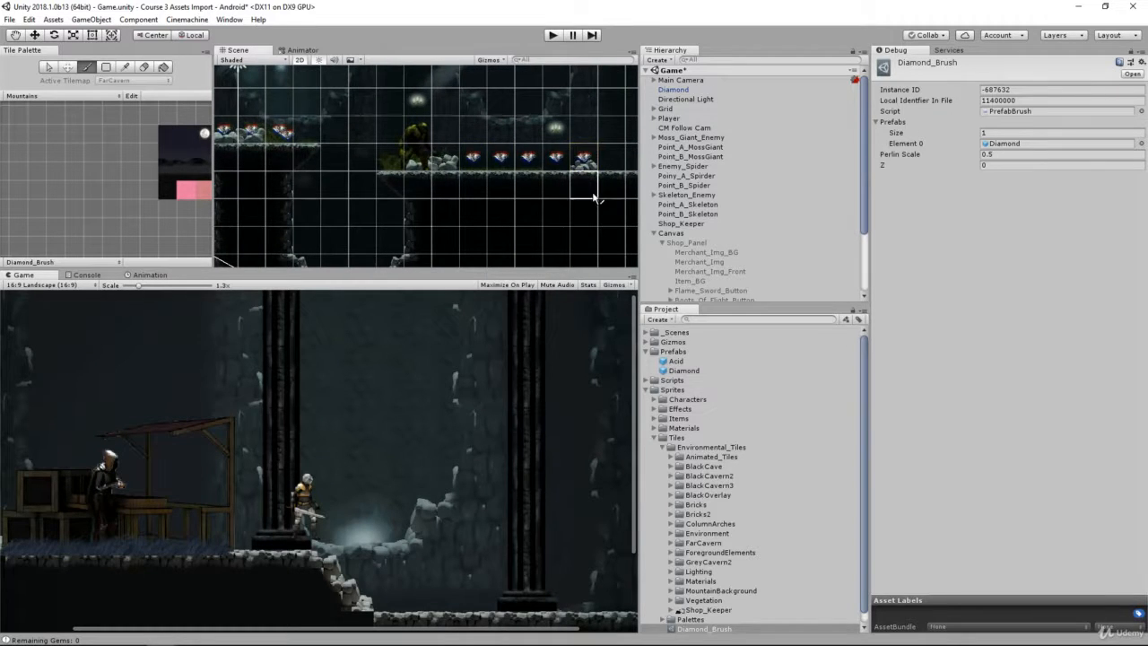
# - Paint a short run of diamonds along the ledge with the wooden crates, just before the next waterfall
pyautogui.moveTo(583, 180)
pyautogui.mouseDown(button='middle')
pyautogui.moveTo(371, 153)
pyautogui.moveTo(310, 95)
pyautogui.mouseUp(button='middle')
pyautogui.moveTo(632, 196); pyautogui.dragTo(489, 126, button='middle')
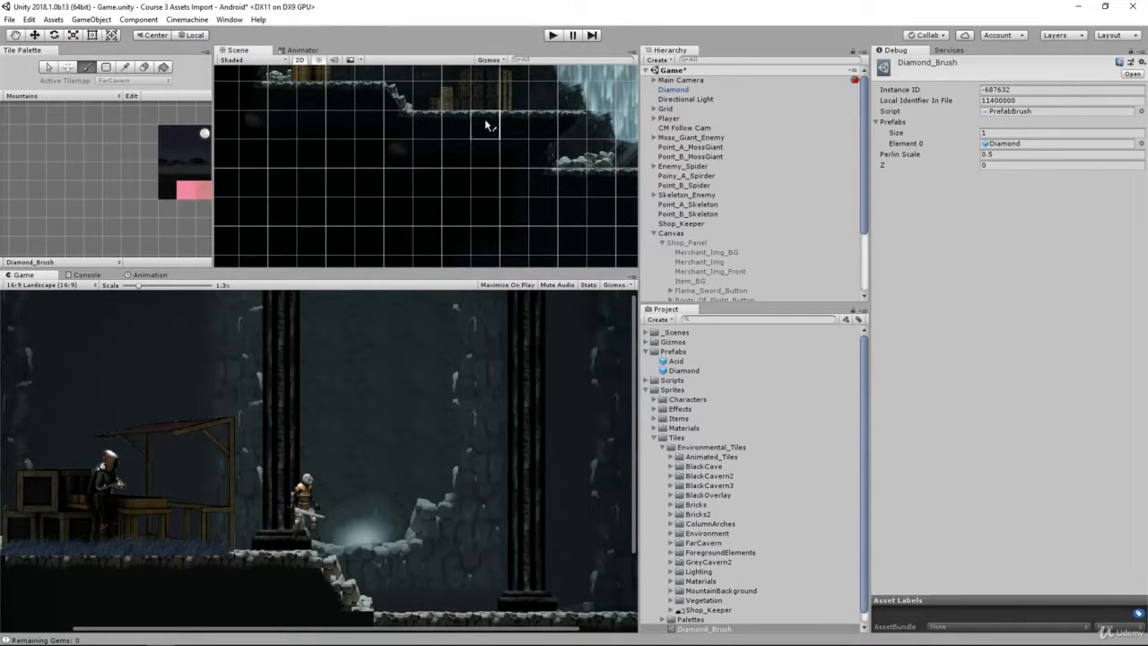
pyautogui.moveTo(497, 105); pyautogui.dragTo(516, 106)
# - Paint two diamonds on the lower stone ledge between the waterfall and the shop area
pyautogui.moveTo(544, 182)
pyautogui.mouseDown(button='middle')
pyautogui.moveTo(398, 168)
pyautogui.moveTo(360, 143)
pyautogui.mouseUp(button='middle')
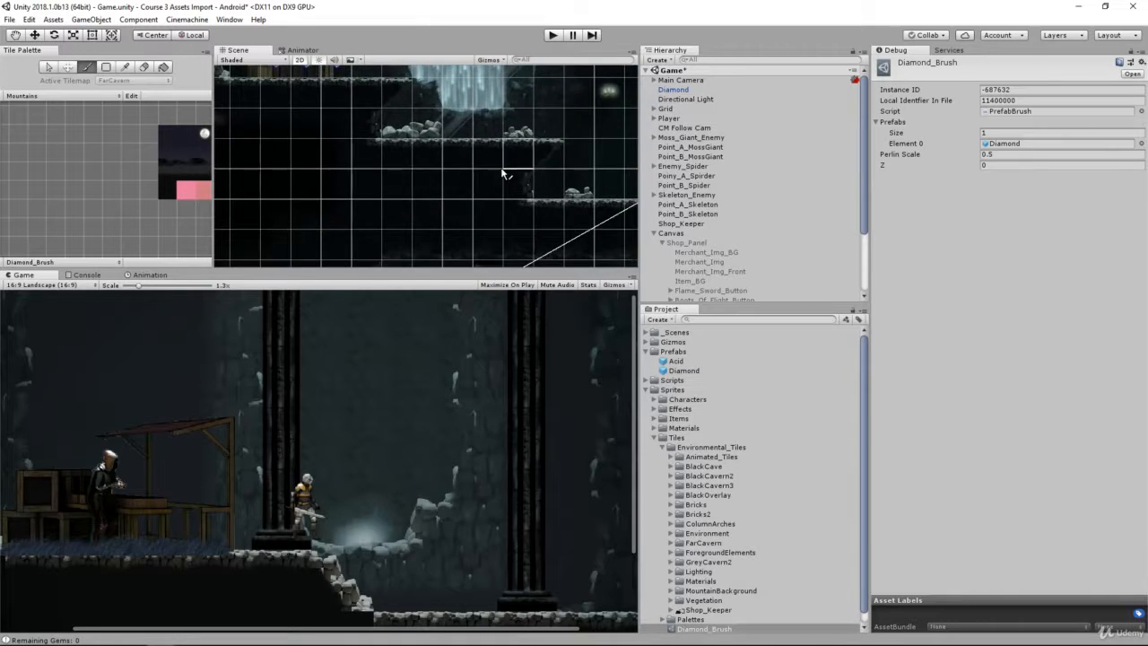
pyautogui.scroll(-4, 503, 170)
pyautogui.moveTo(561, 196); pyautogui.dragTo(494, 237, button='middle')
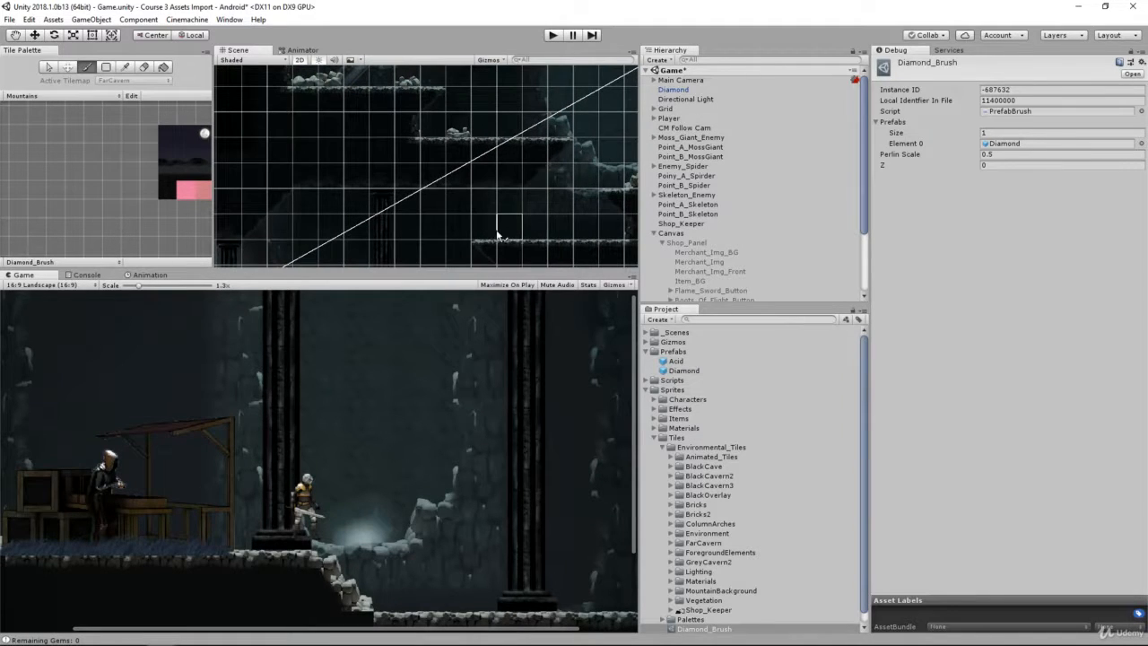
pyautogui.moveTo(500, 233); pyautogui.dragTo(532, 230)
pyautogui.scroll(-10, 392, 217)
pyautogui.moveTo(392, 218); pyautogui.dragTo(495, 137, button='middle')
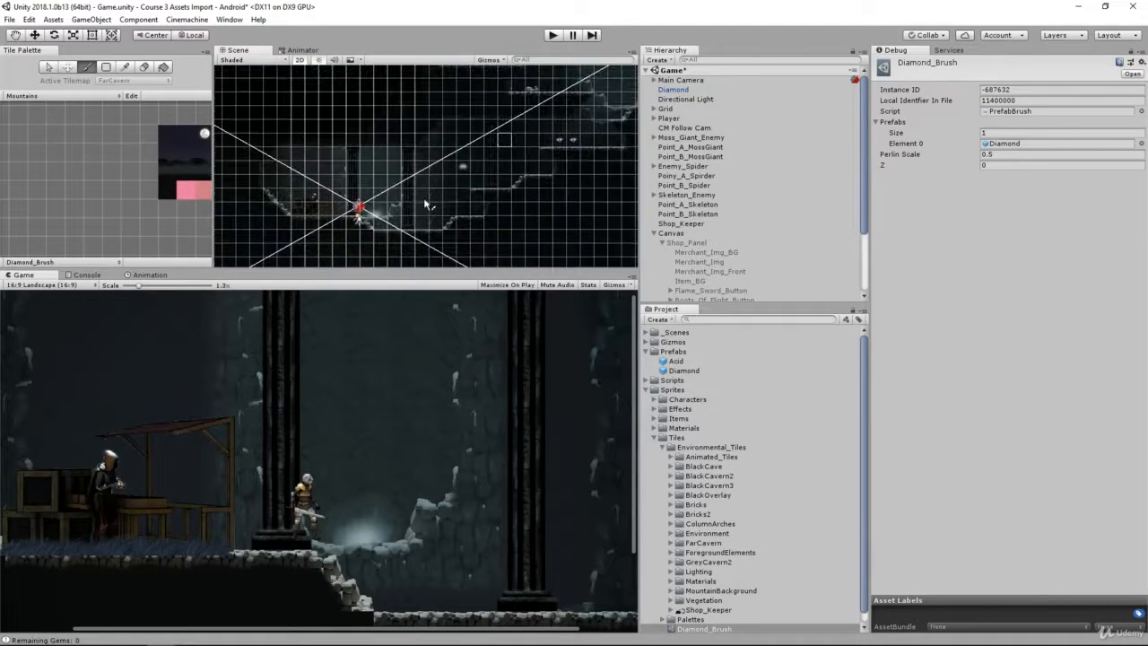
# - Paint a row of diamonds along the sunken floor past the shop and erase the extra ones beside the rocky step
pyautogui.moveTo(404, 231); pyautogui.dragTo(465, 234)
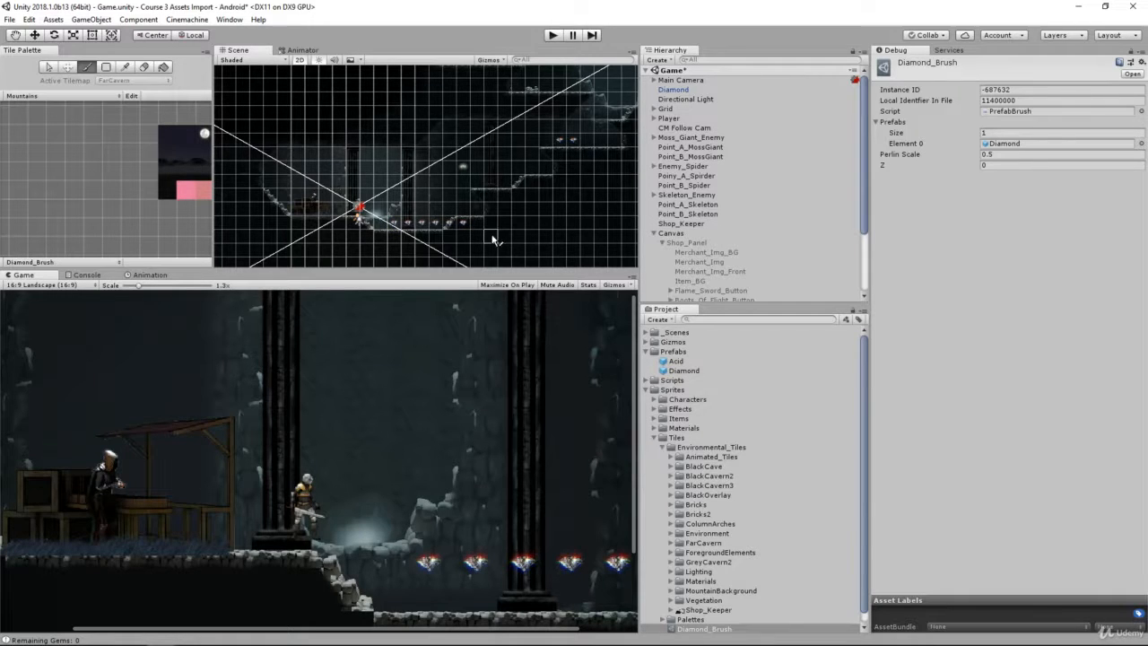
pyautogui.scroll(5, 492, 240)
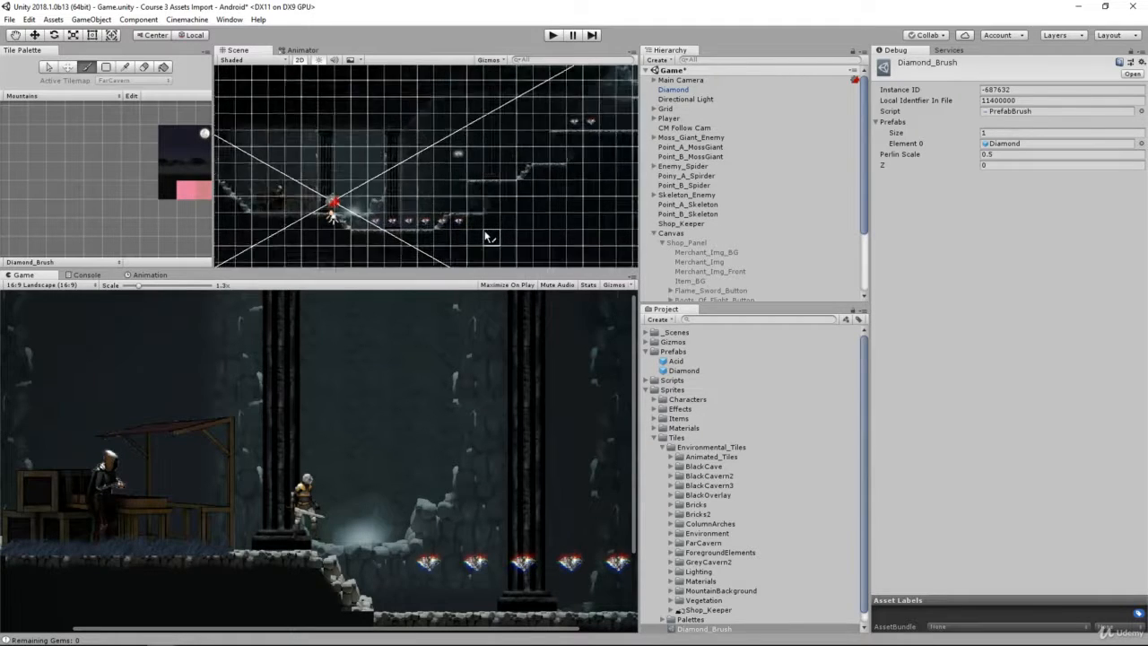
pyautogui.click(143, 68)
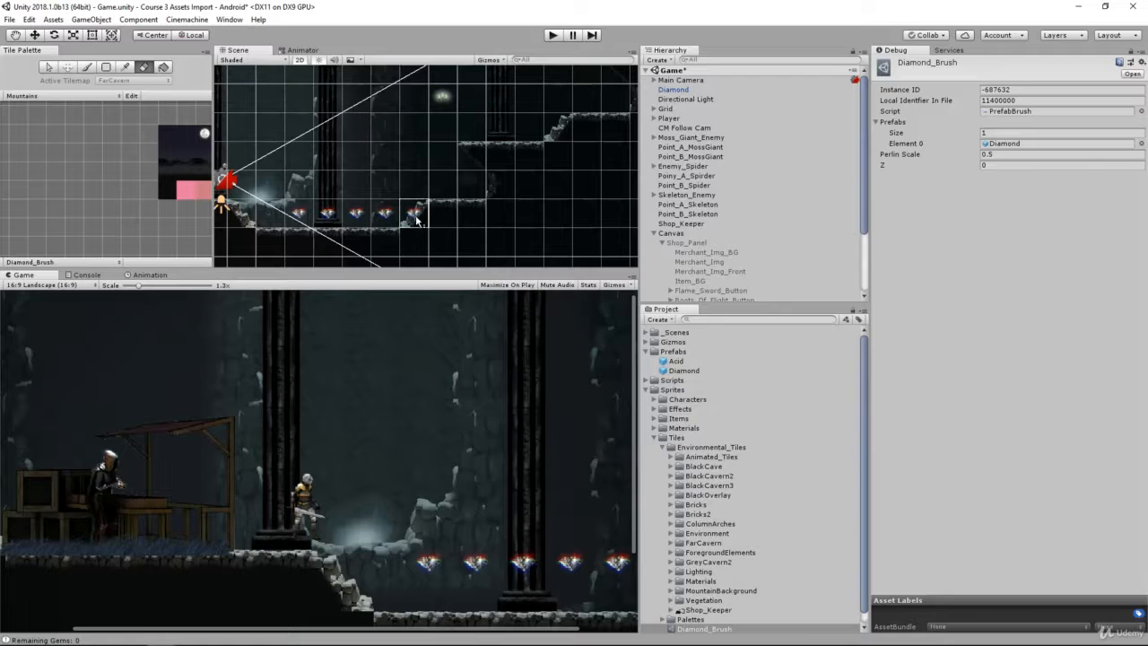
pyautogui.scroll(-5, 263, 174)
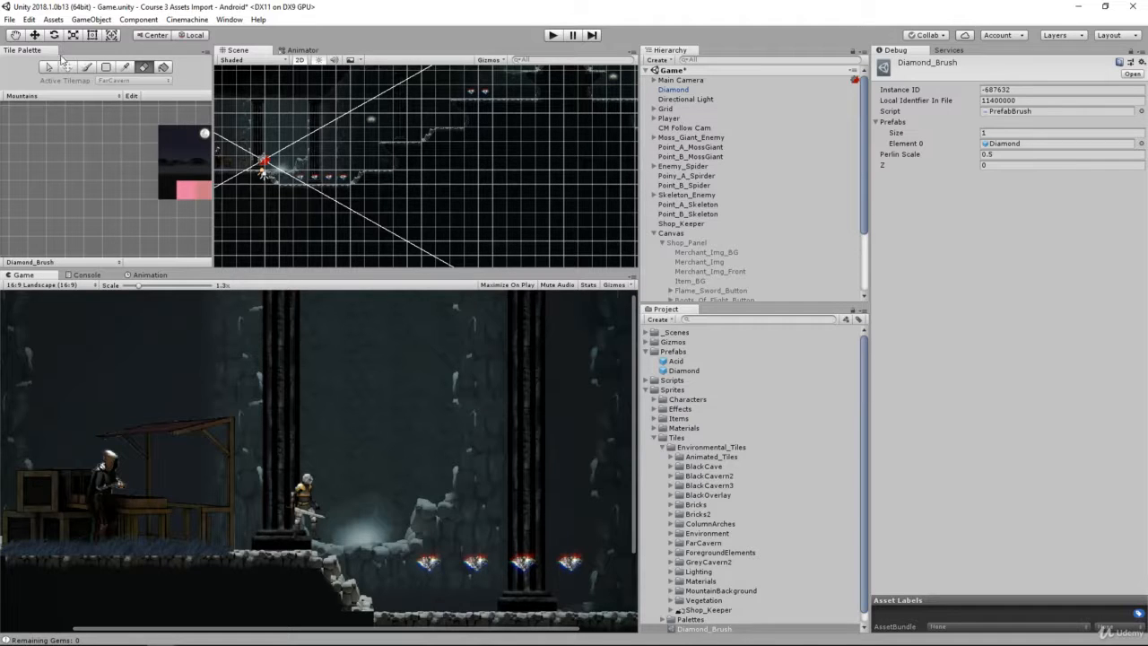
# - Close the Tile Palette and collapse the Canvas object's children in the hierarchy
pyautogui.click(204, 57)
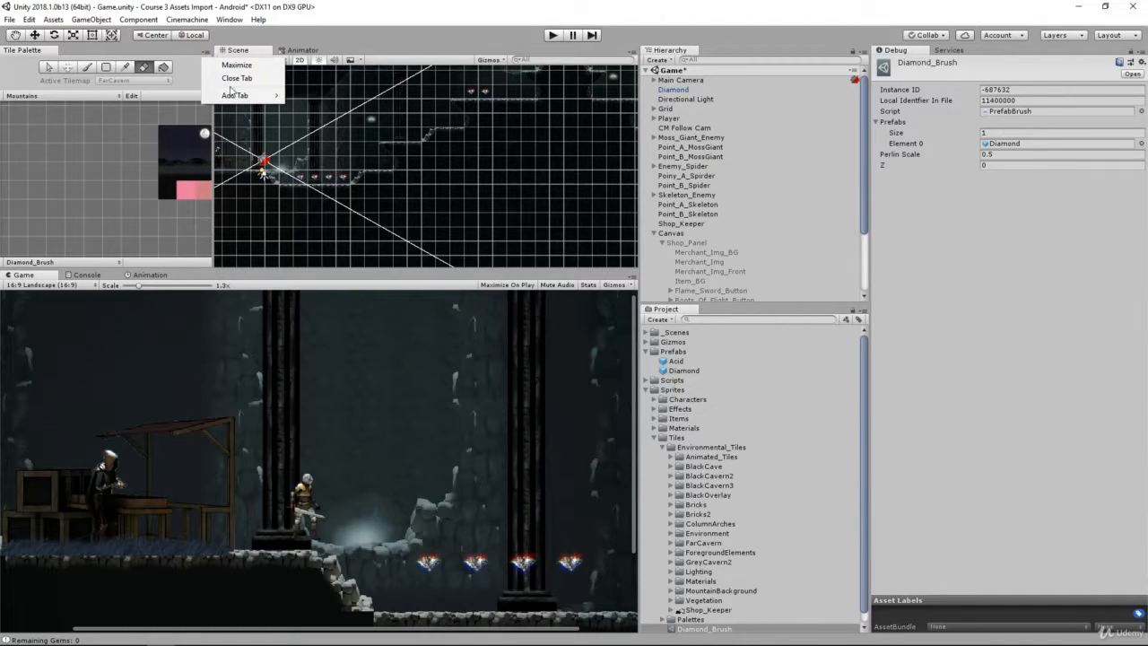
pyautogui.click(231, 78)
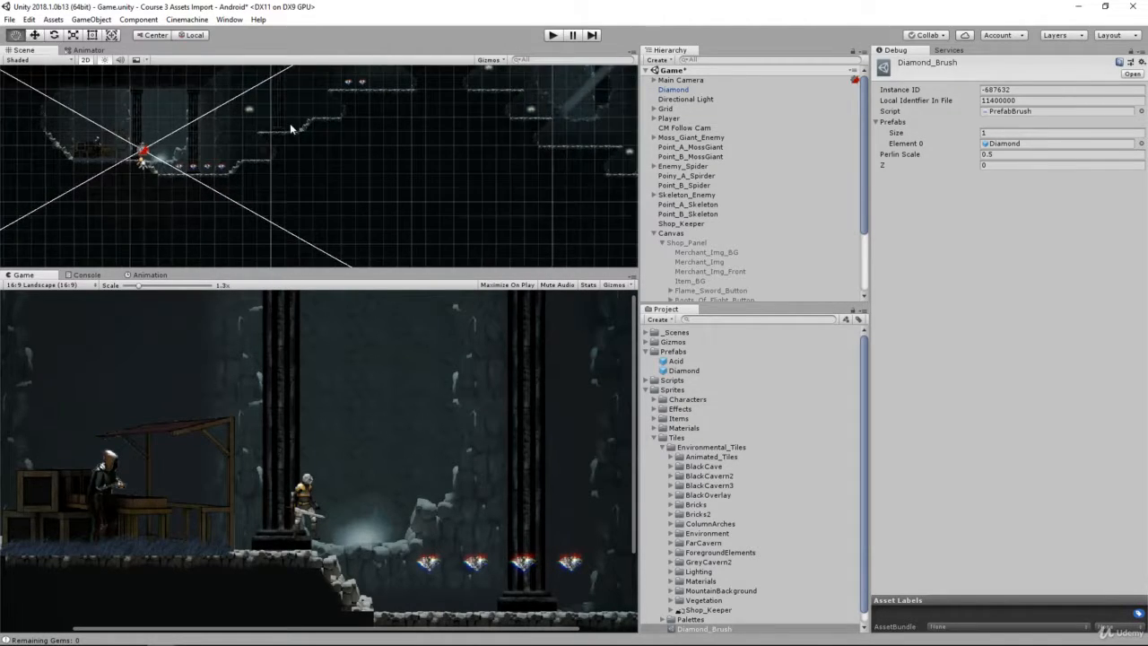
pyautogui.moveTo(289, 122); pyautogui.dragTo(515, 237, button='middle')
pyautogui.scroll(-4, 686, 191)
pyautogui.click(671, 162)
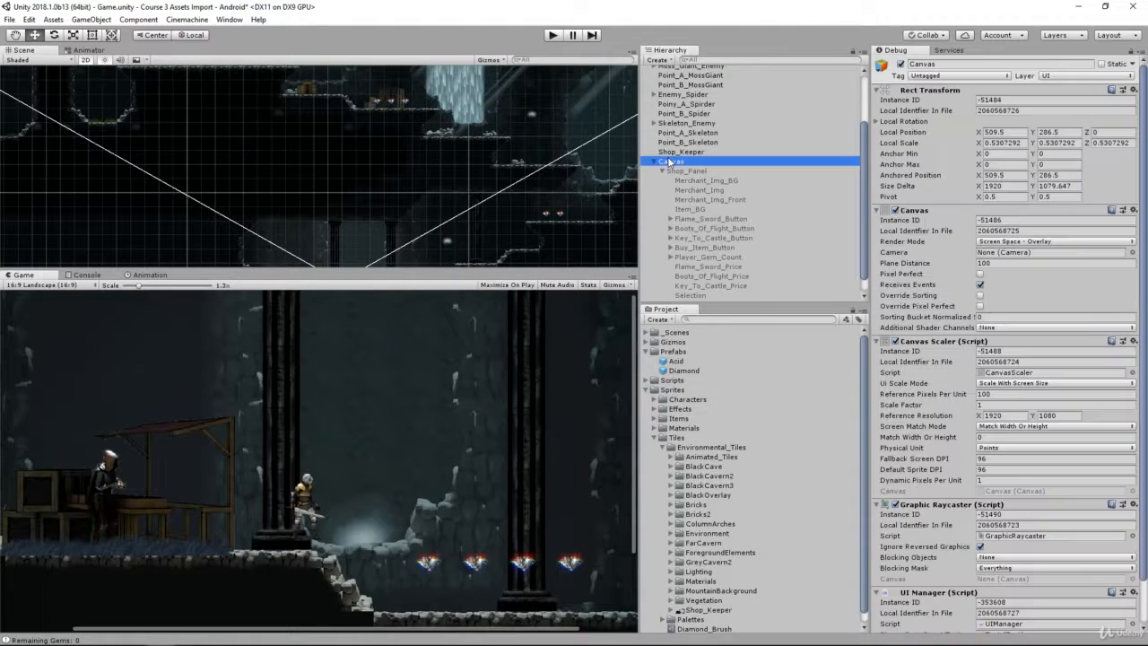
pyautogui.press('Left')
# - Move the Player from the shop area up to the diamond platform with the white rocks, at about X 0.32, Y 0.62
pyautogui.click(685, 120)
pyautogui.doubleClick(685, 120)
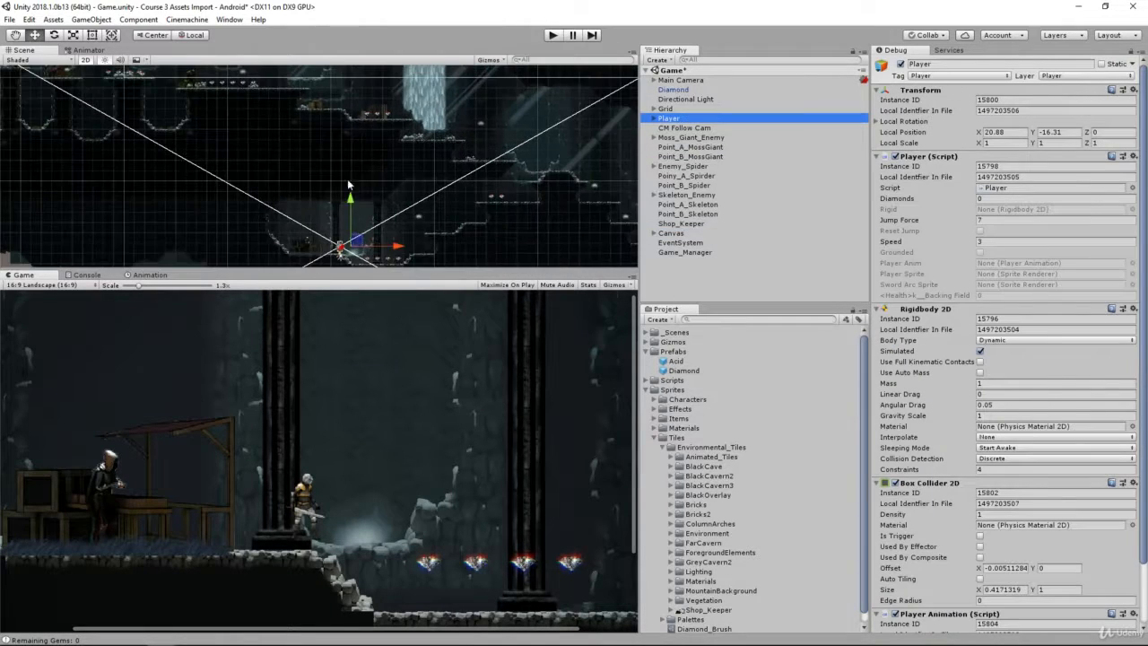
pyautogui.moveTo(350, 233); pyautogui.dragTo(202, 110)
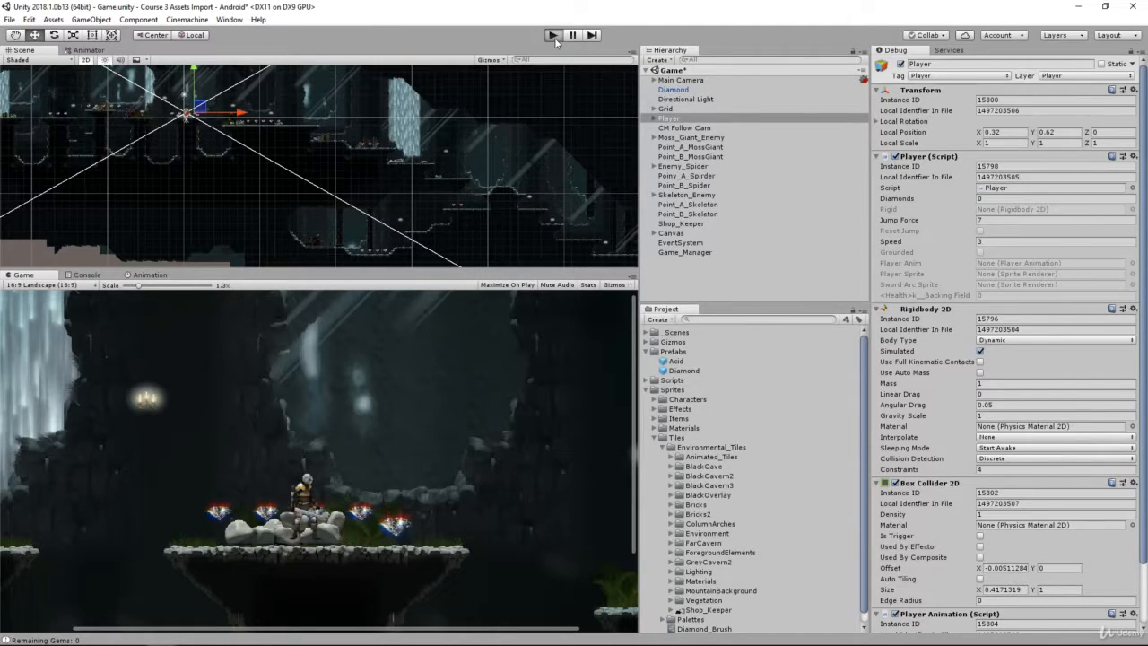
# - Run the game and collect the diamonds on the starting platform, the barrel platform and the ledge with the dark cave opening
pyautogui.click(552, 34)
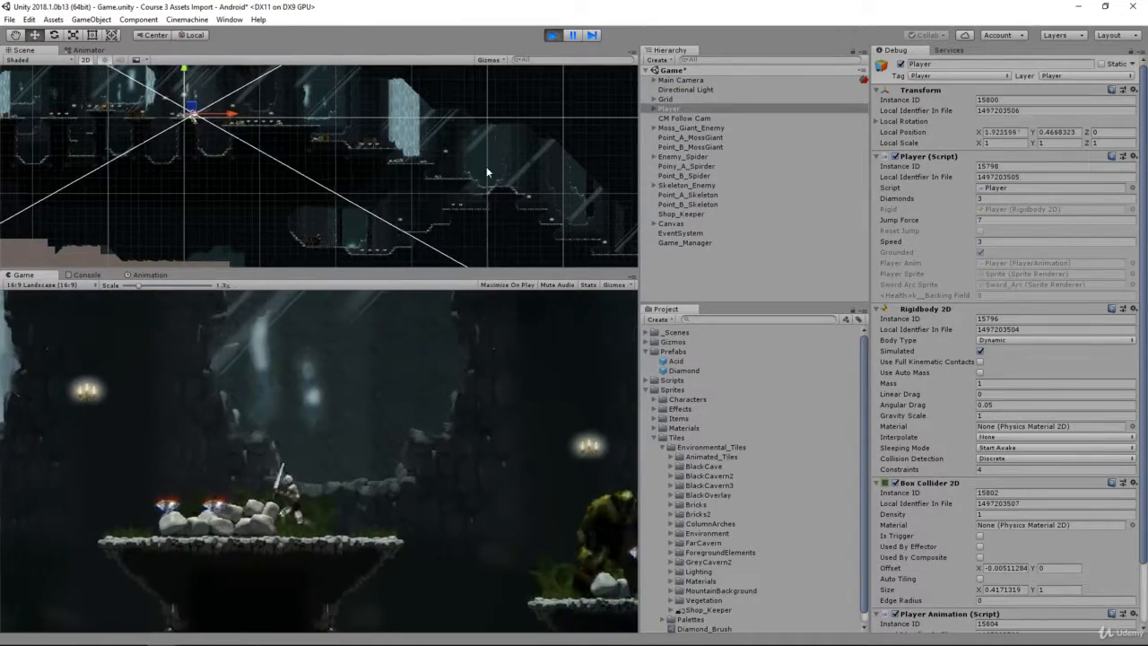
pyautogui.press('Left')
pyautogui.press('space')
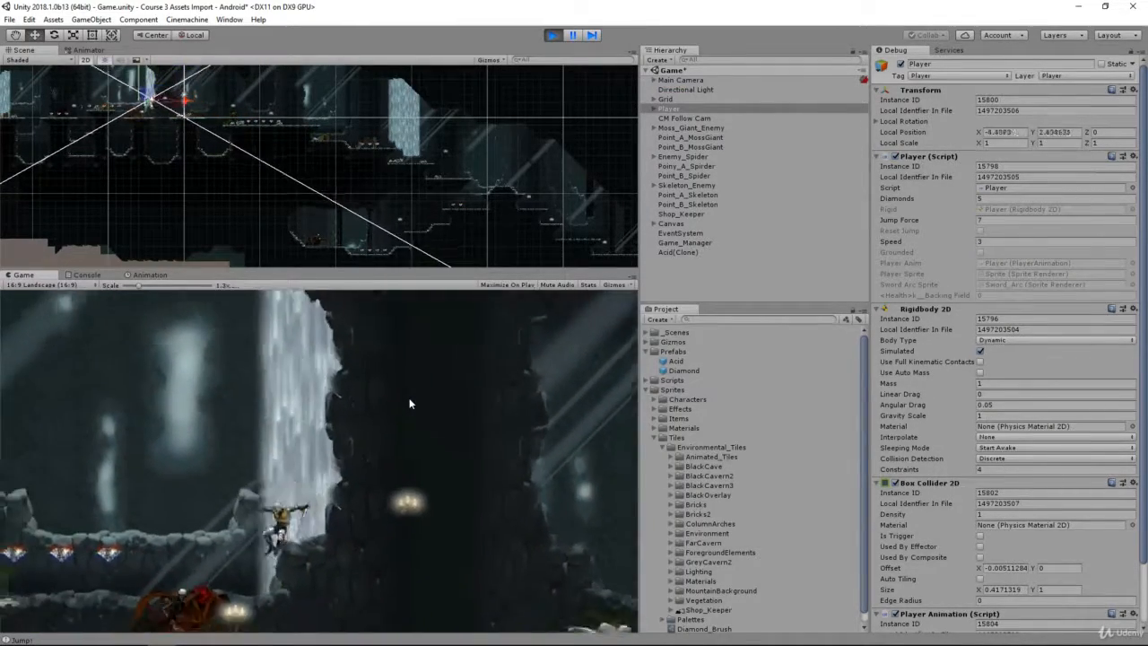
pyautogui.press('Left')
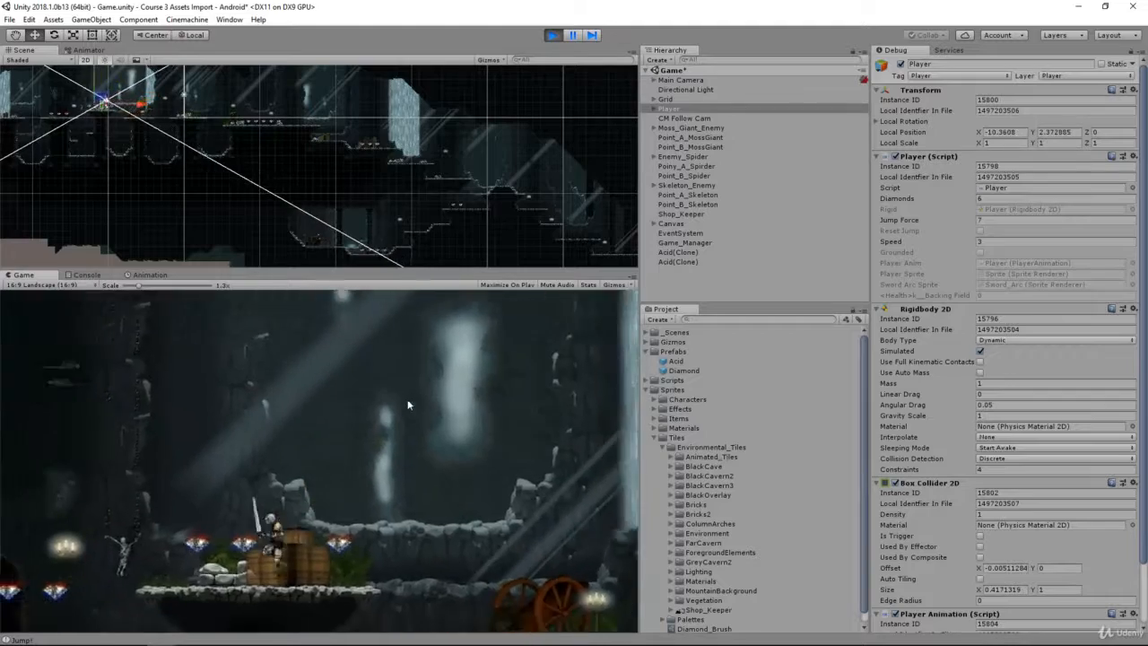
pyautogui.press('Left')
pyautogui.press('Right')
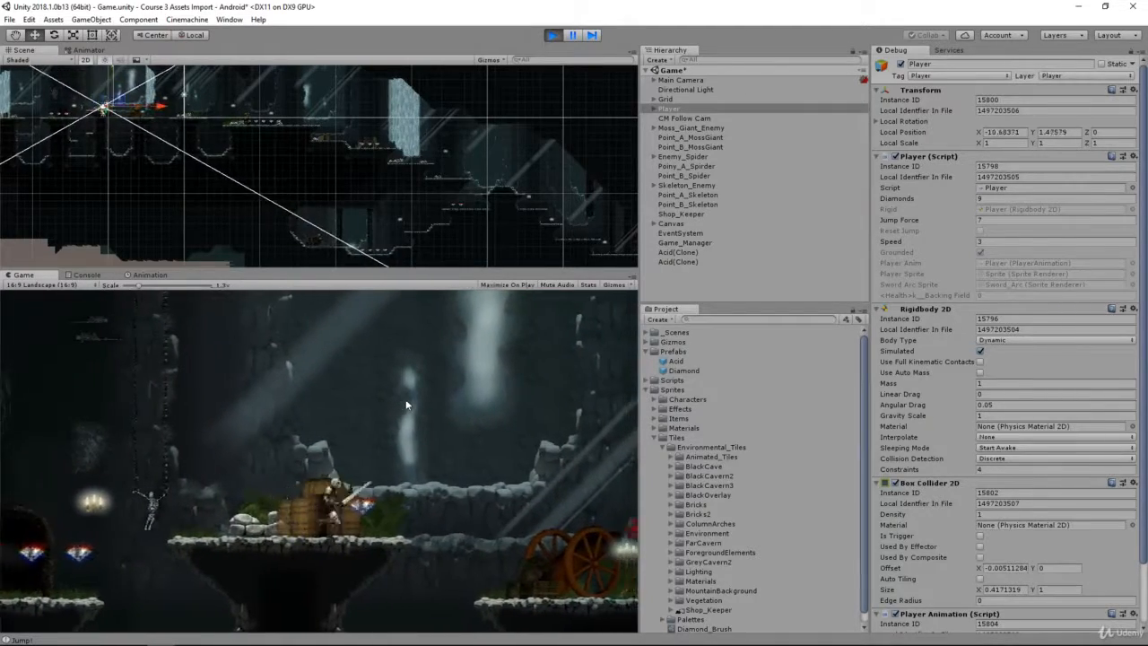
pyautogui.press('Left')
pyautogui.press('space')
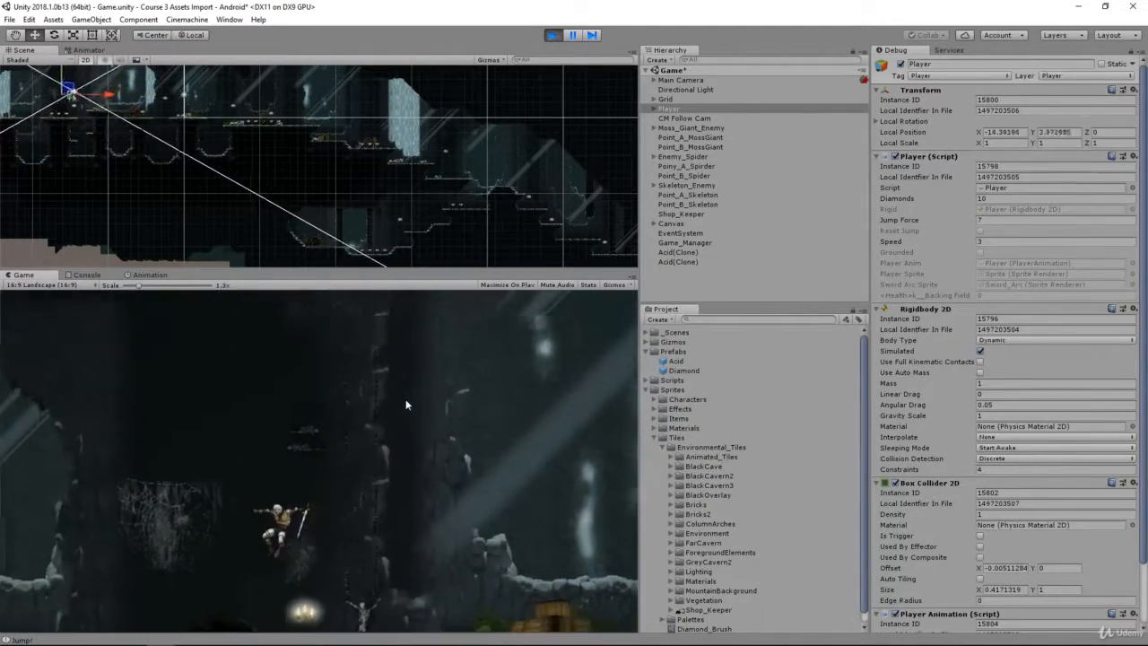
# - Jump the player back across the barrel and starting platforms to the long rocky ledge, collect diamonds there and swing the sword
pyautogui.press('Right')
pyautogui.press('space')
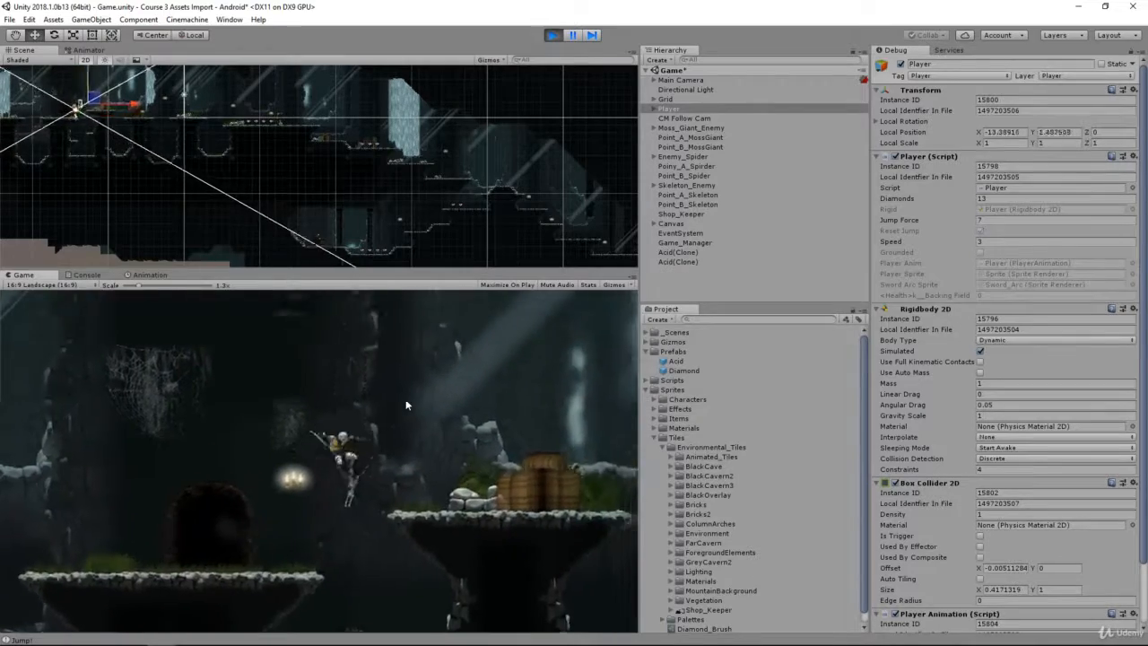
pyautogui.press('space')
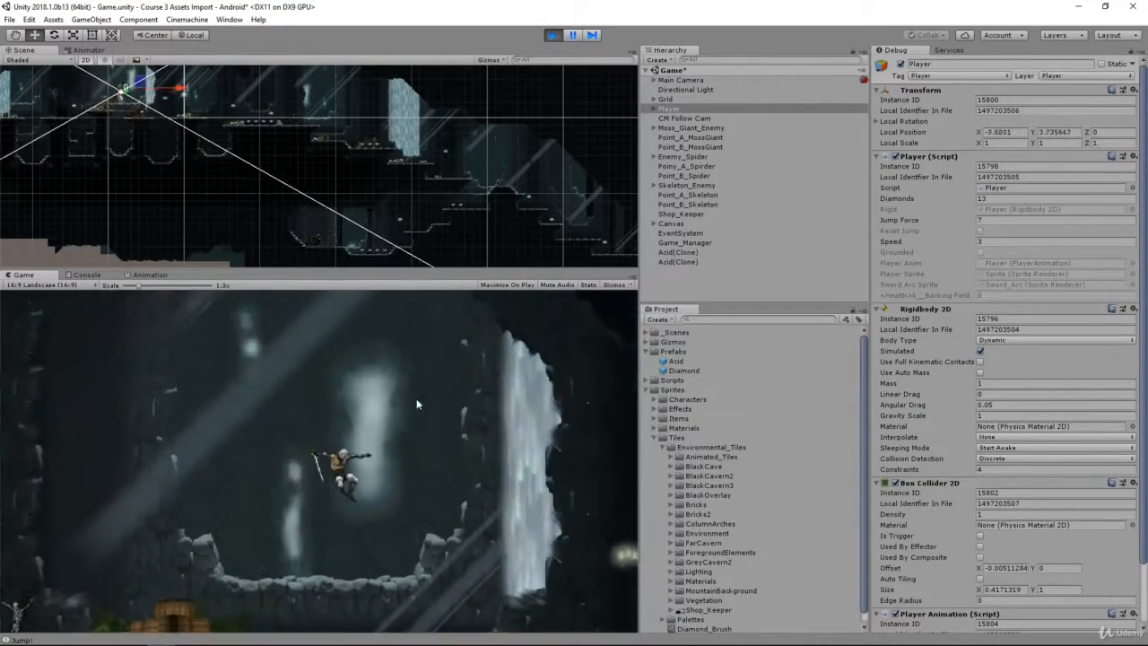
pyautogui.press('space')
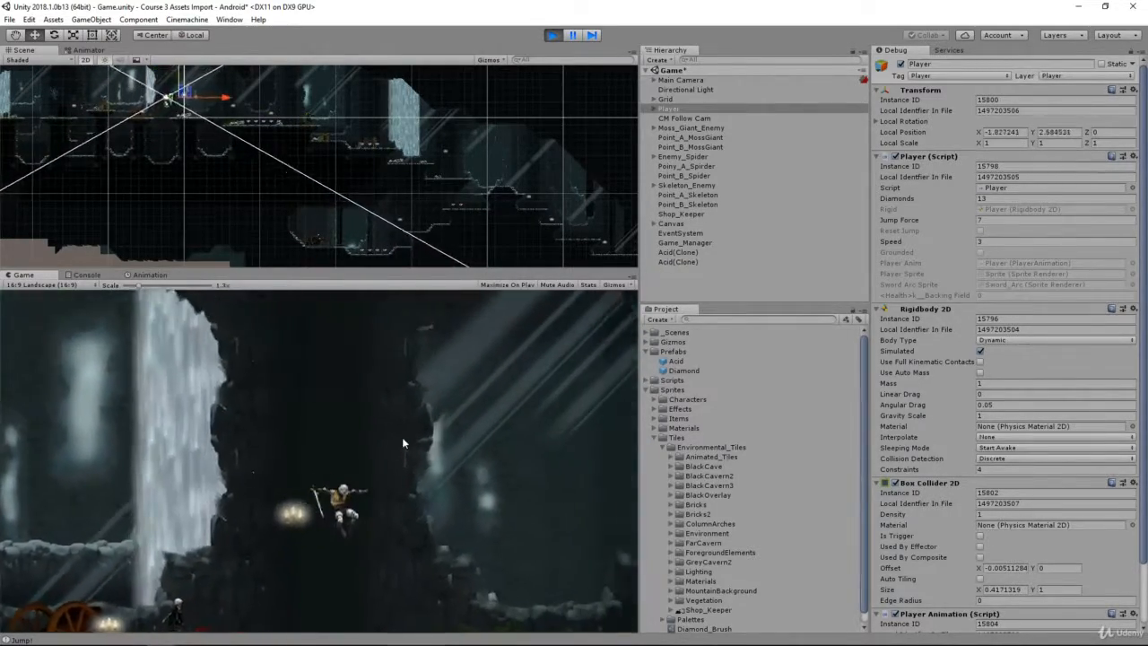
pyautogui.press('space')
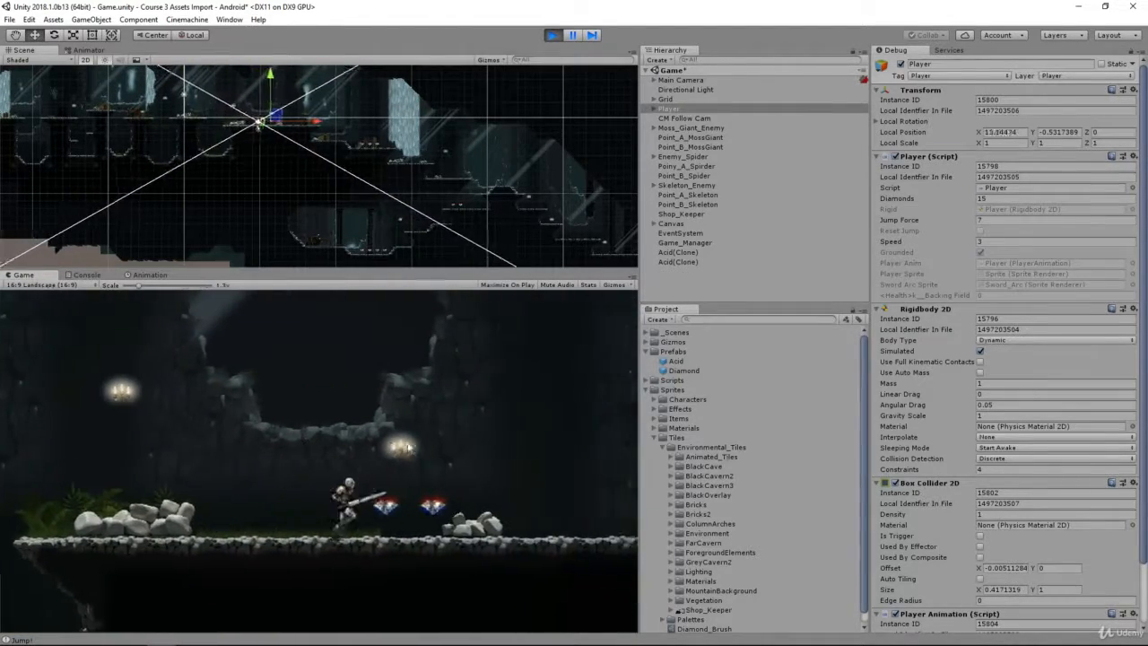
pyautogui.click(407, 449)
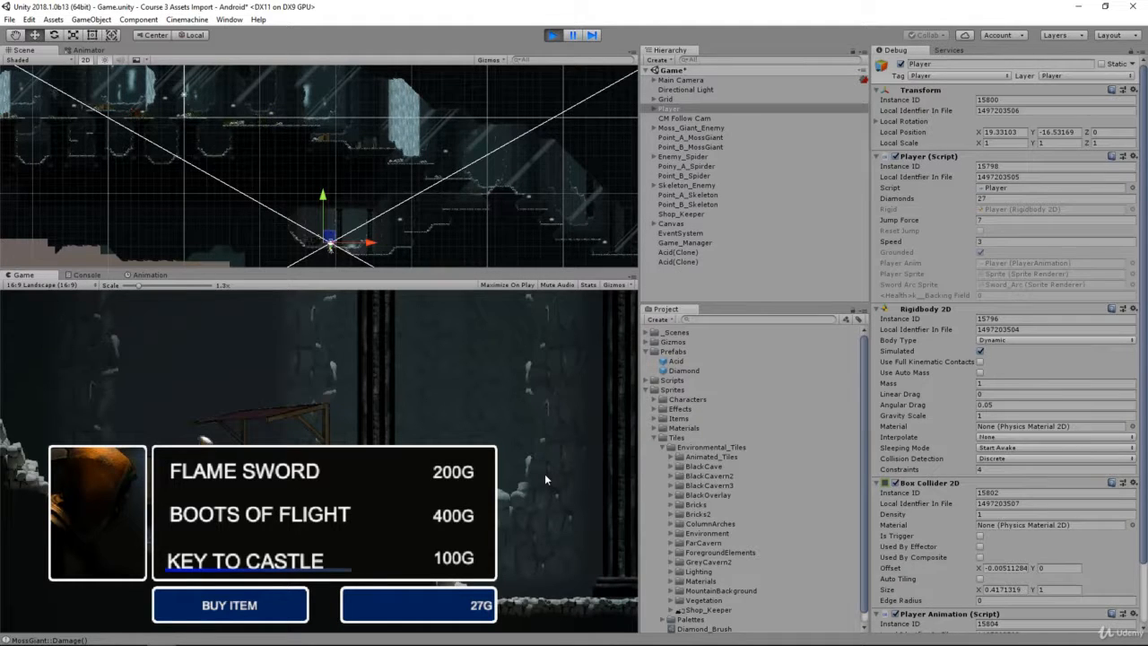
# - Walk the player away from the shopkeeper to leave the shop and cross the sunken floor between the columns
pyautogui.press('d')
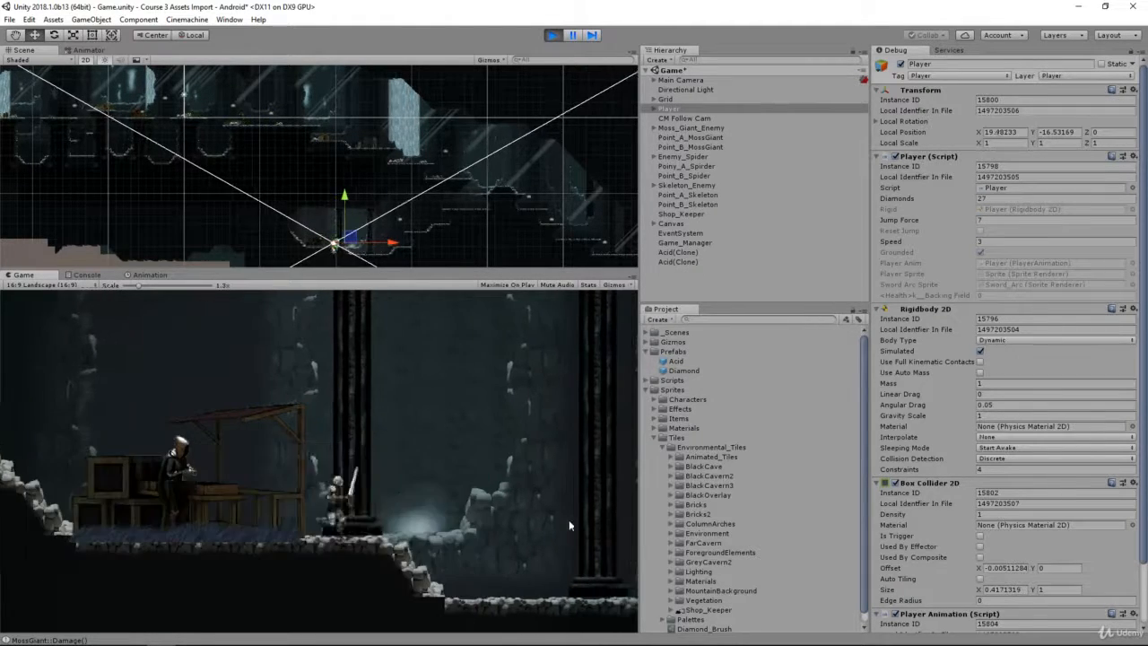
pyautogui.press('d')
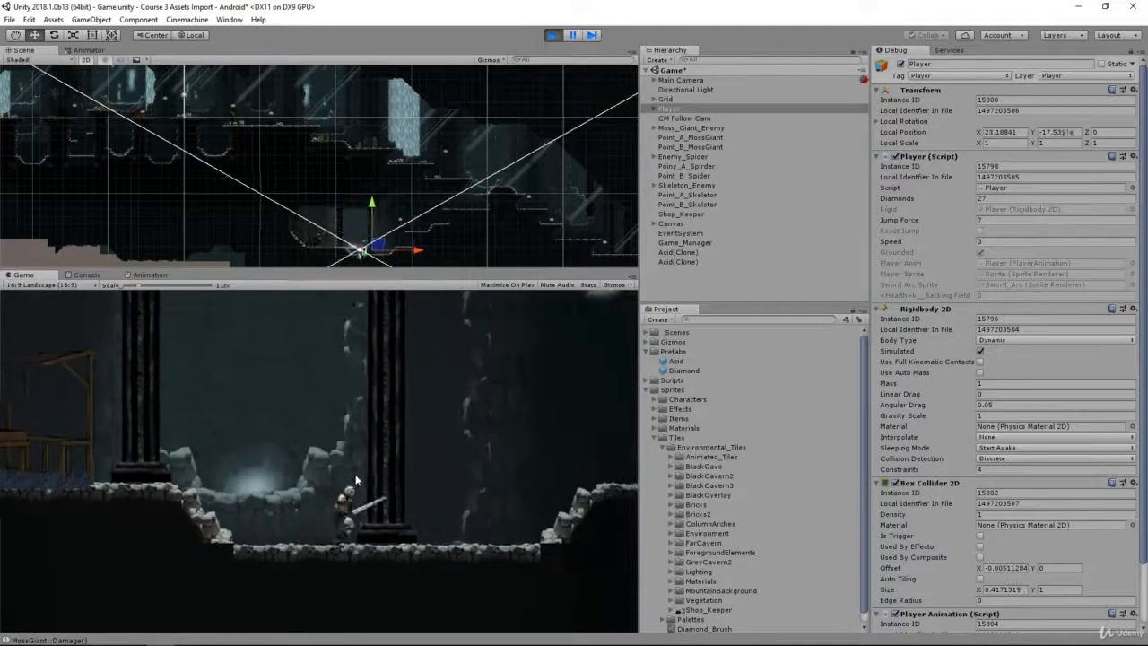
pyautogui.press('space')
pyautogui.press('a')
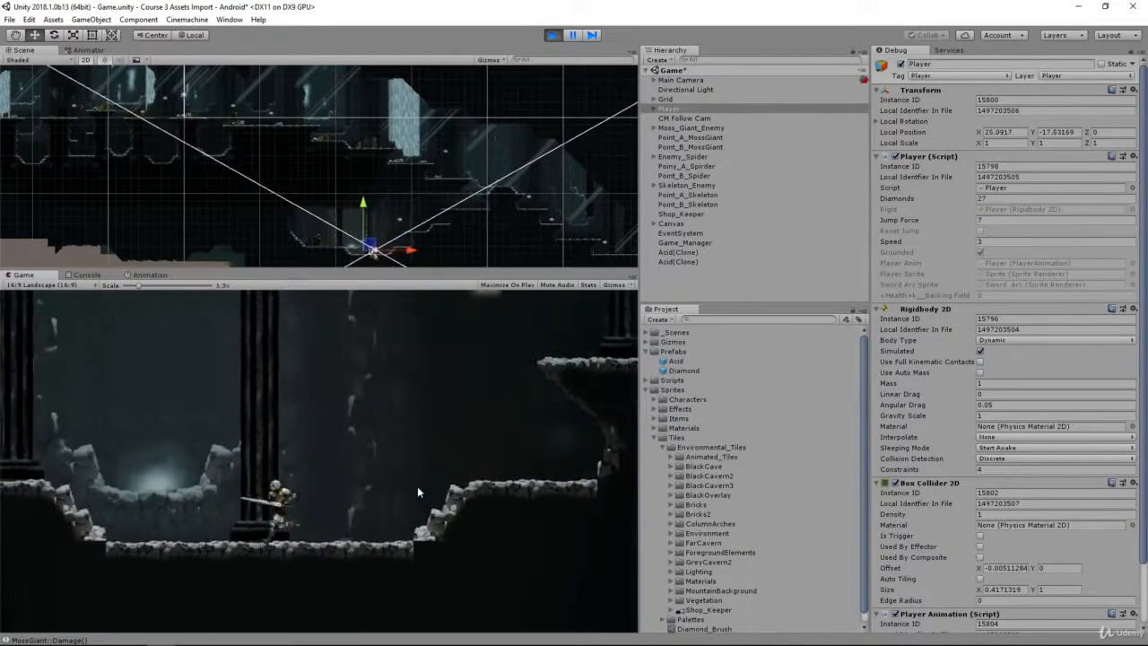